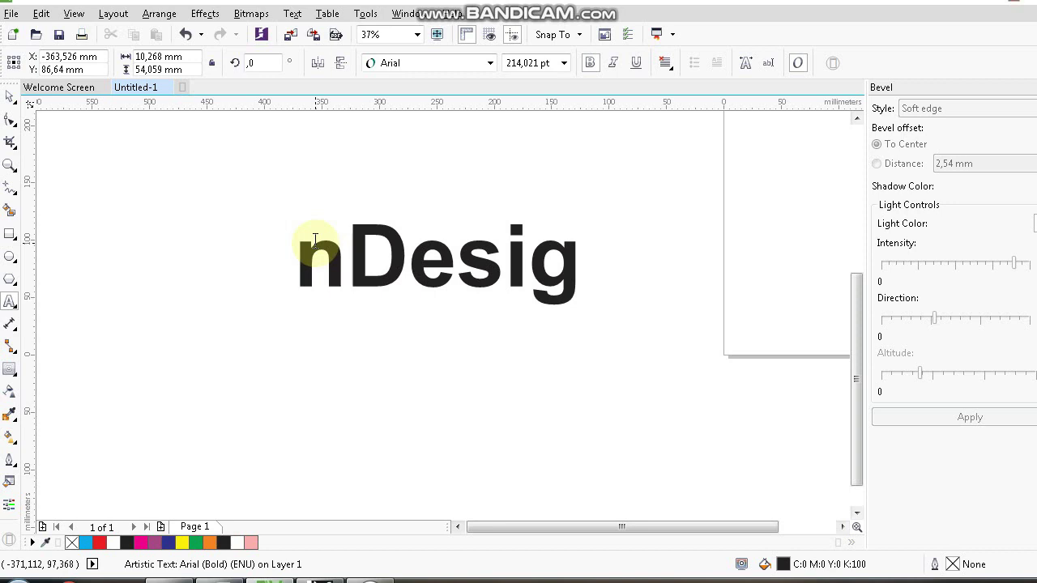
Replace the wording of the existing text object with "Design"
double_click(315, 239)
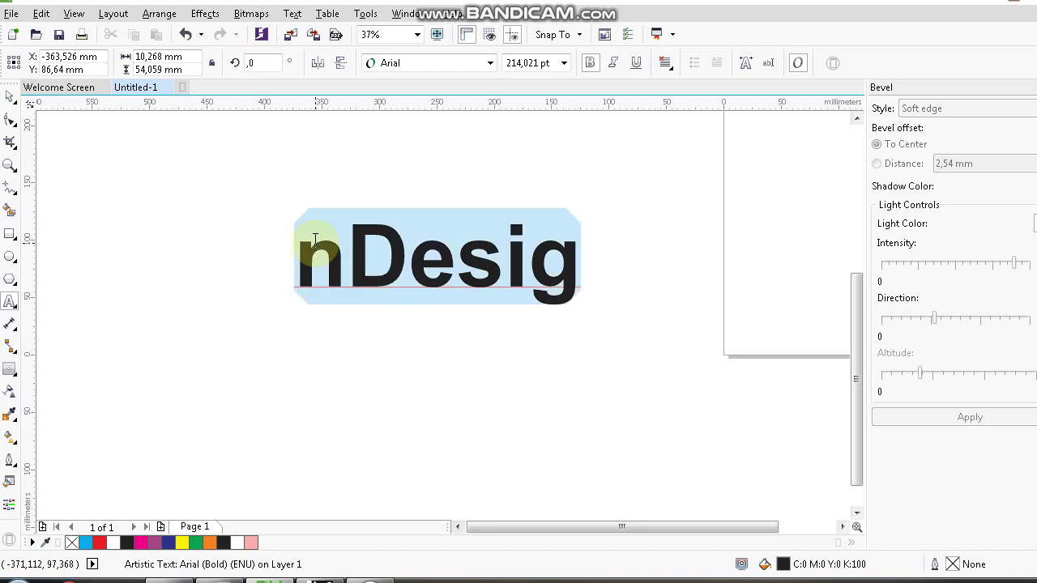
text(De)
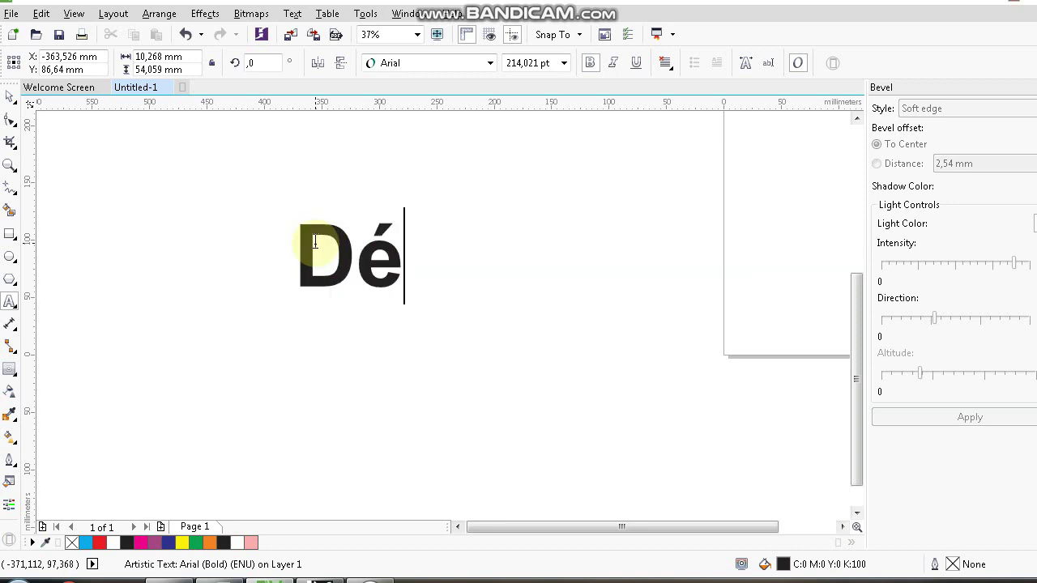
text(si)
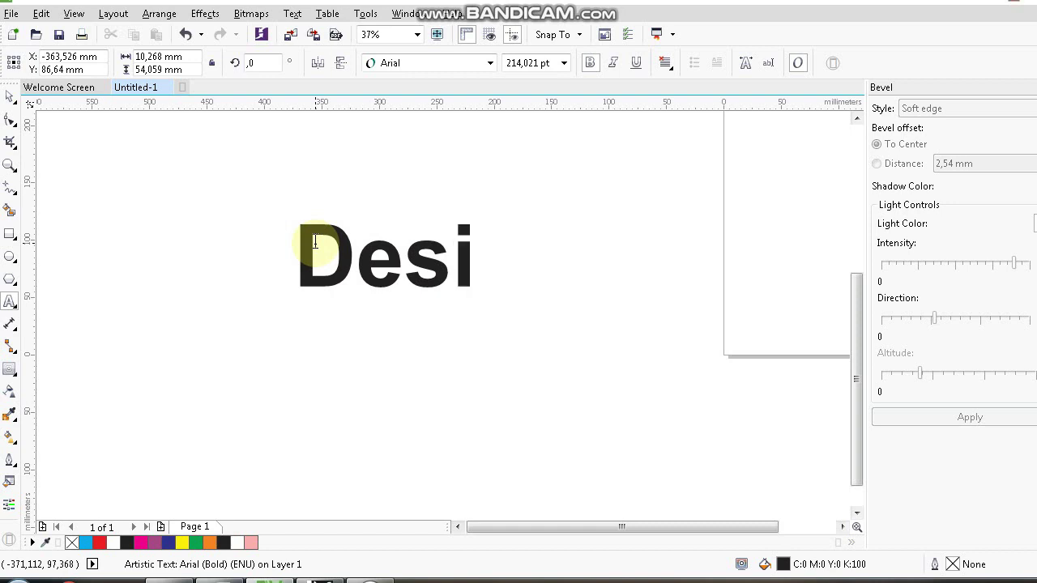
text(gn)
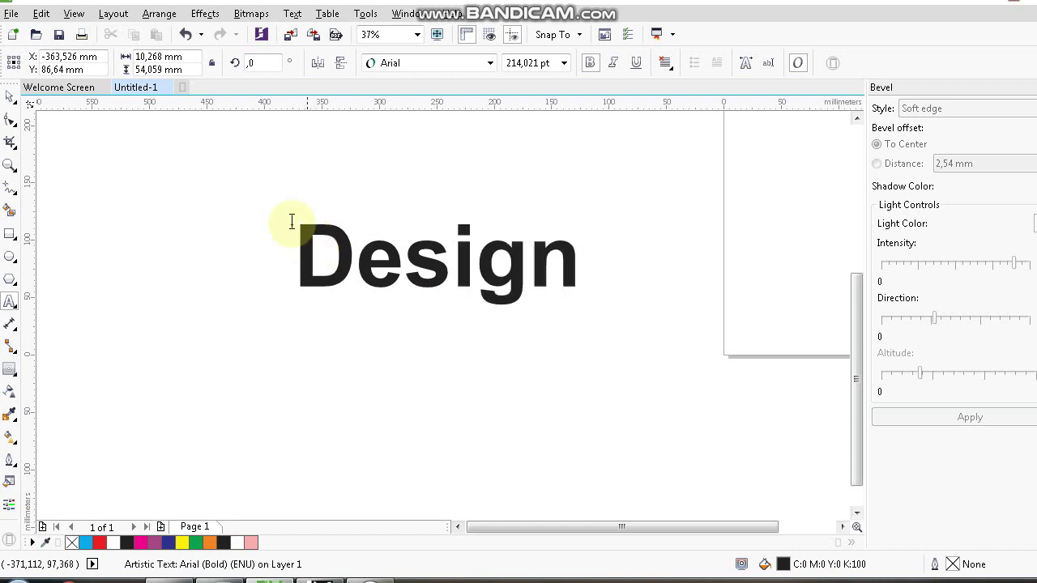
Enlarge the "Design" text proportionally to about 288 mm wide and 84 mm high
key(ctrl+space)
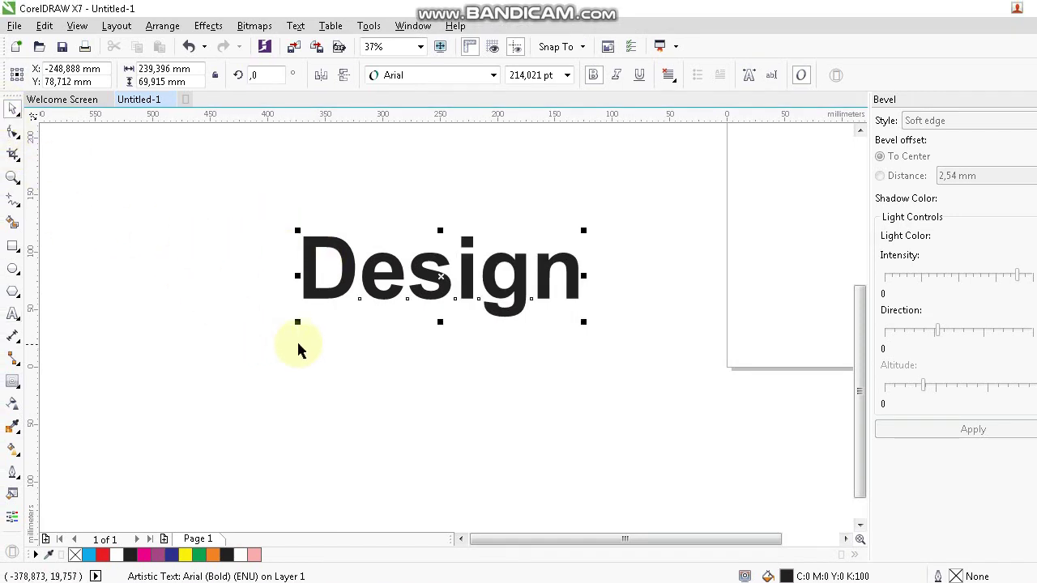
drag(298, 324, 272, 331)
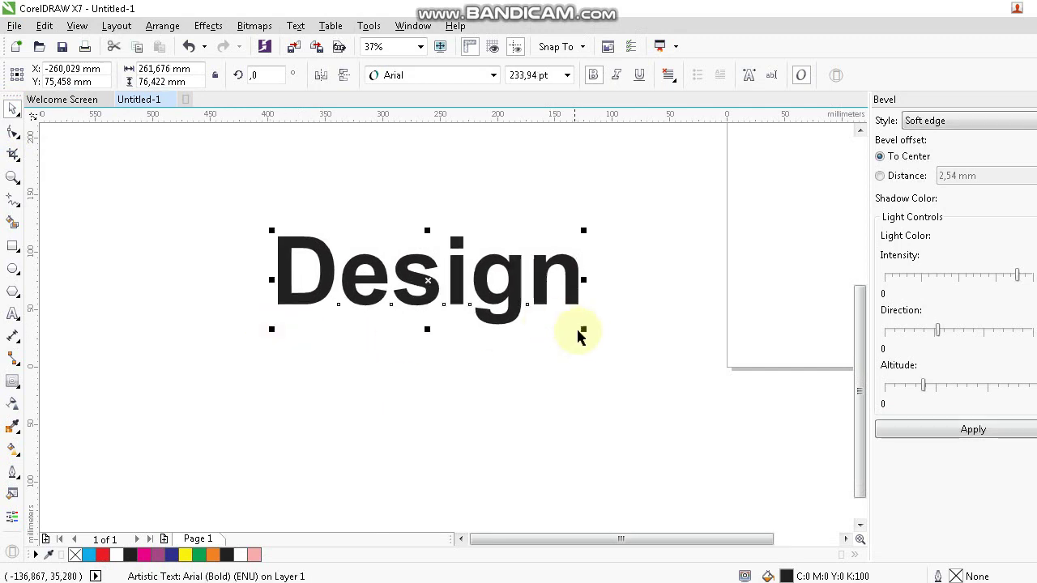
drag(584, 332, 613, 339)
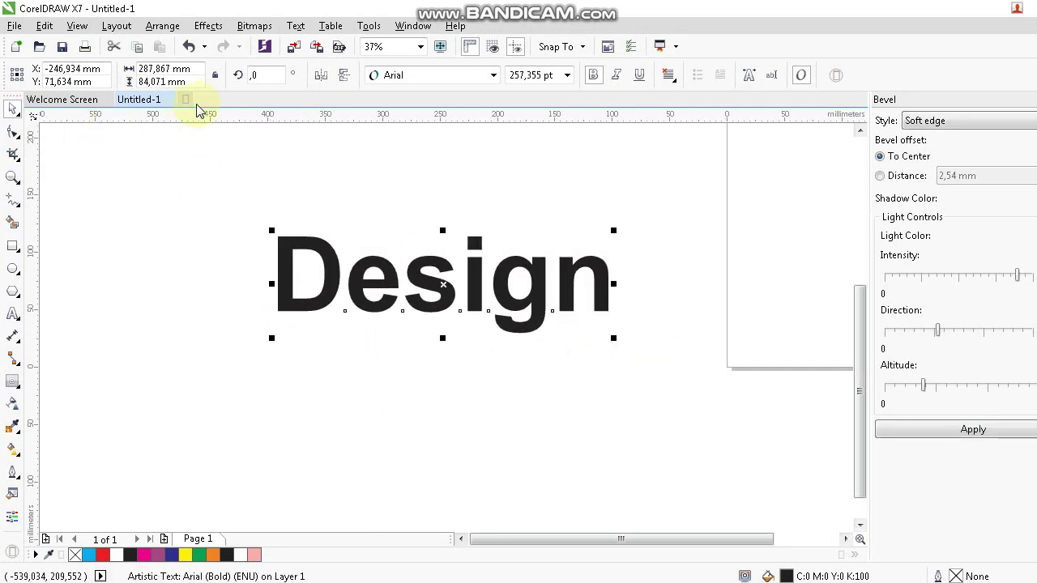
Convert the text to a 200 dpi CMYK bitmap with anti-aliasing and a transparent background
click(240, 29)
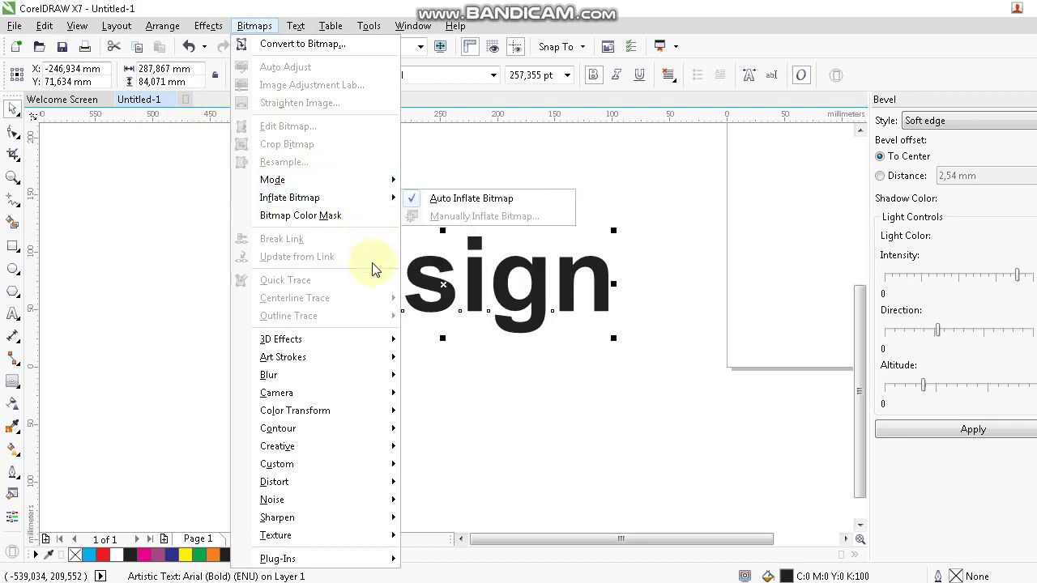
click(264, 43)
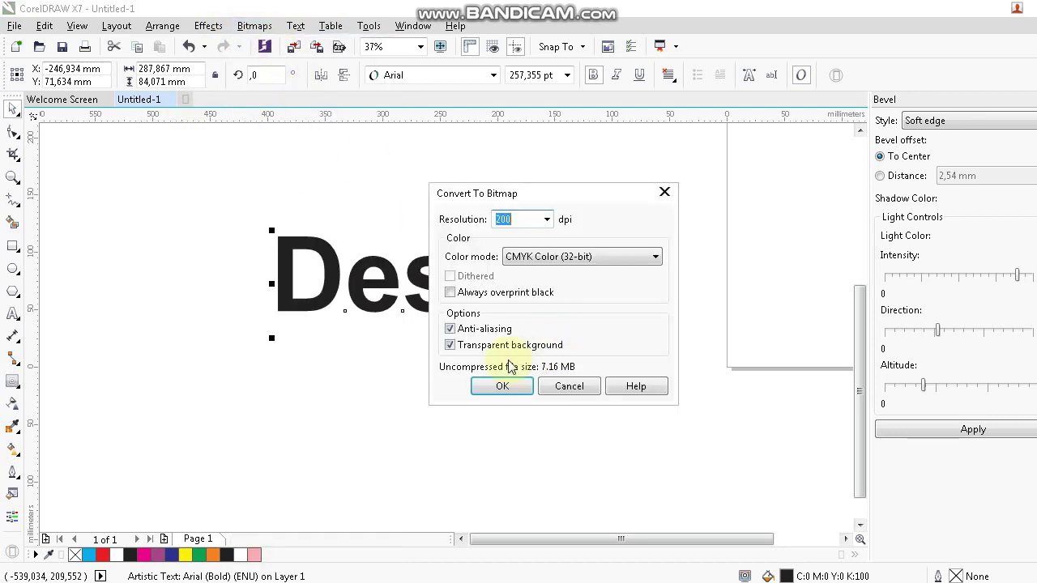
click(515, 386)
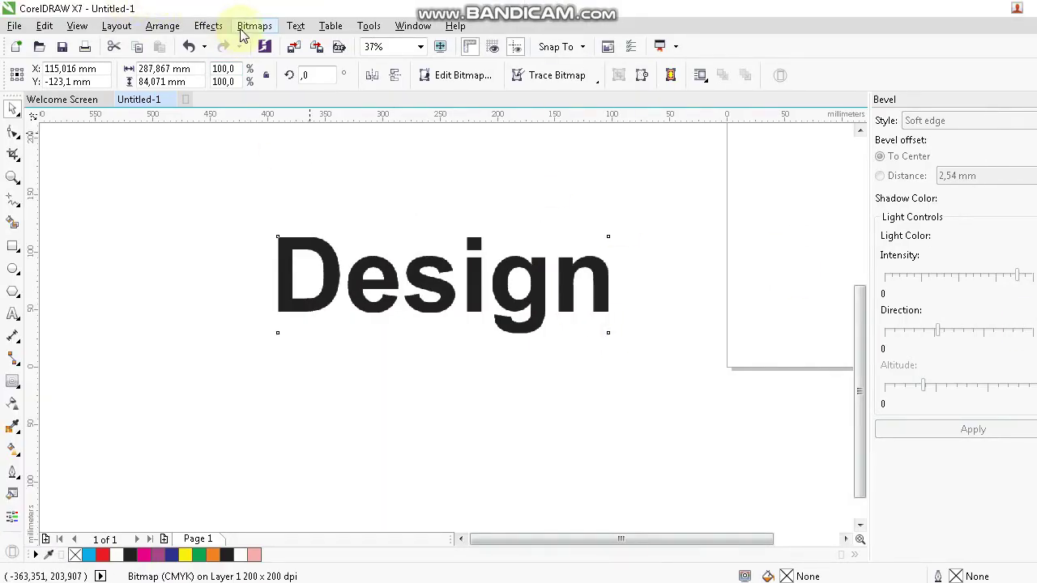
Apply the Wet Paint effect to the bitmap with wetness 50 and percent 93
click(245, 29)
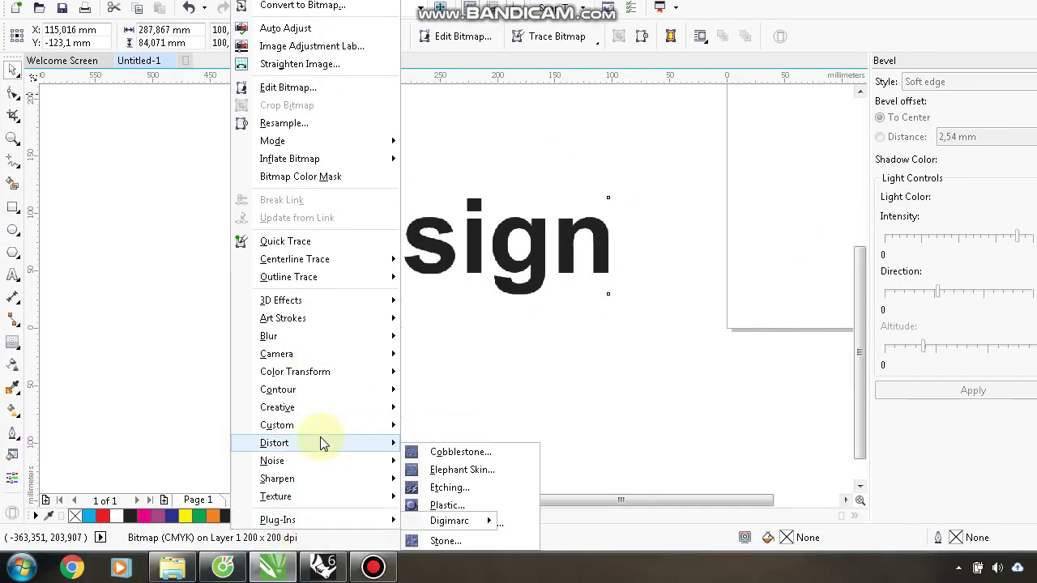
mouse_move(382, 441)
click(462, 505)
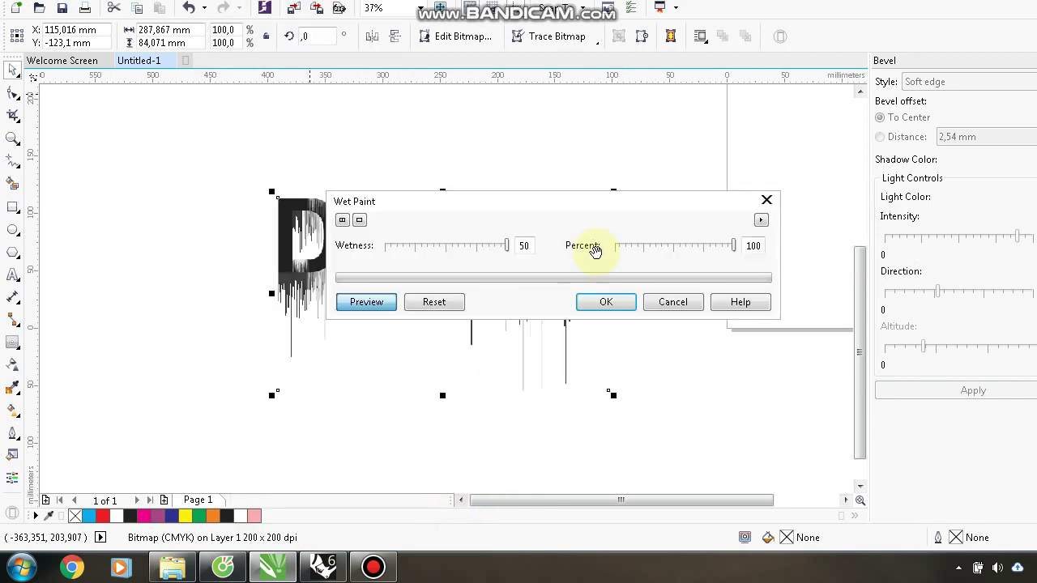
mouse_move(576, 224)
mouse_down()
mouse_move(608, 394)
mouse_move(115, 115)
mouse_move(27, 19)
mouse_move(114, 75)
mouse_up()
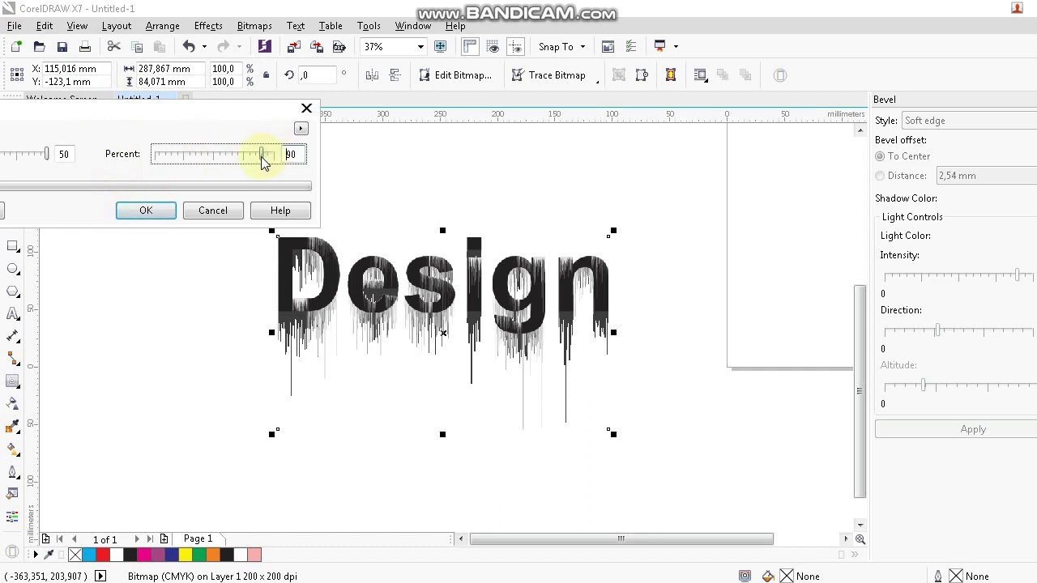
drag(263, 162, 260, 162)
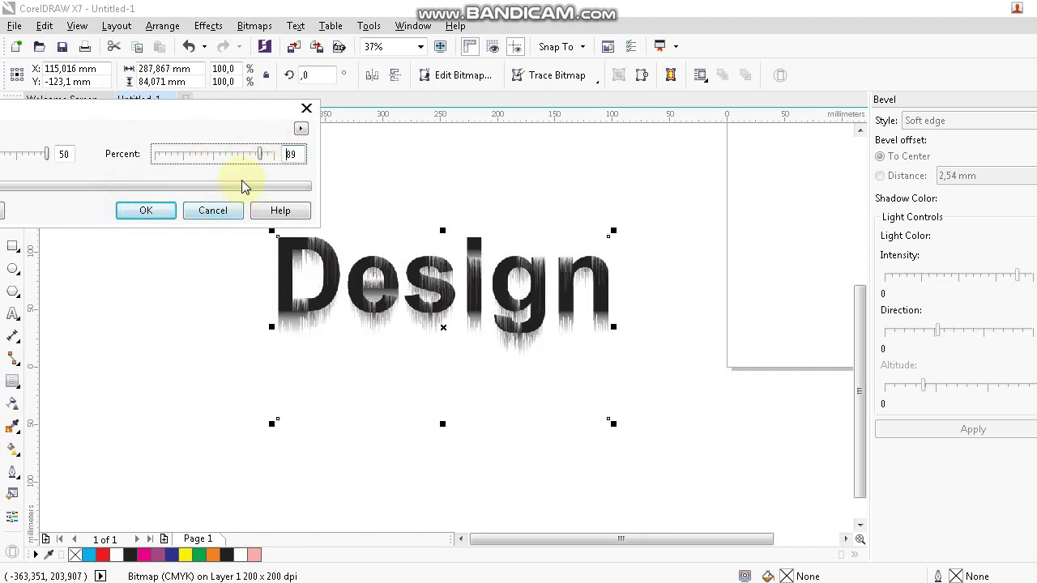
drag(266, 160, 270, 159)
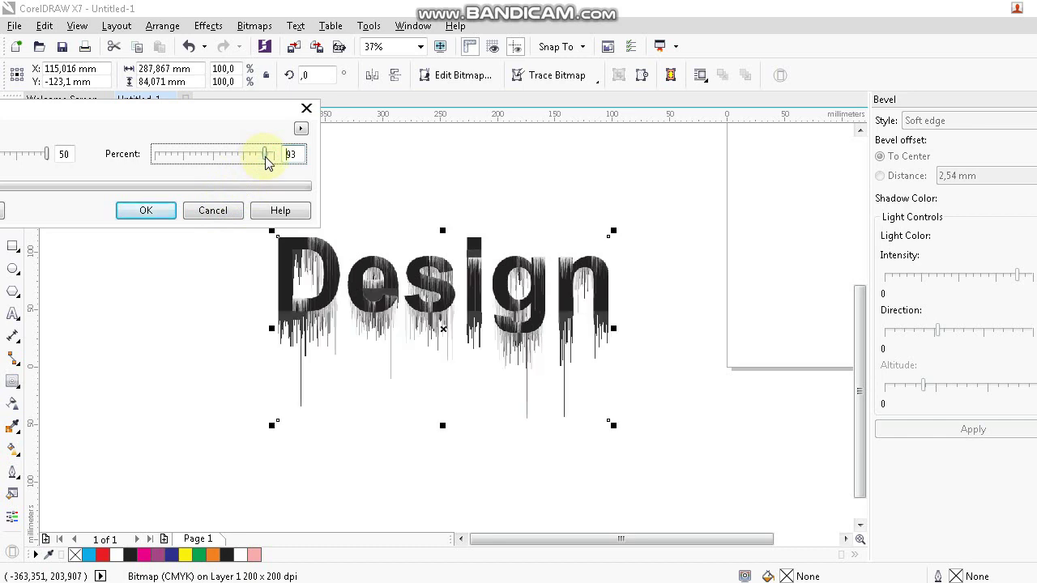
drag(239, 102, 572, 67)
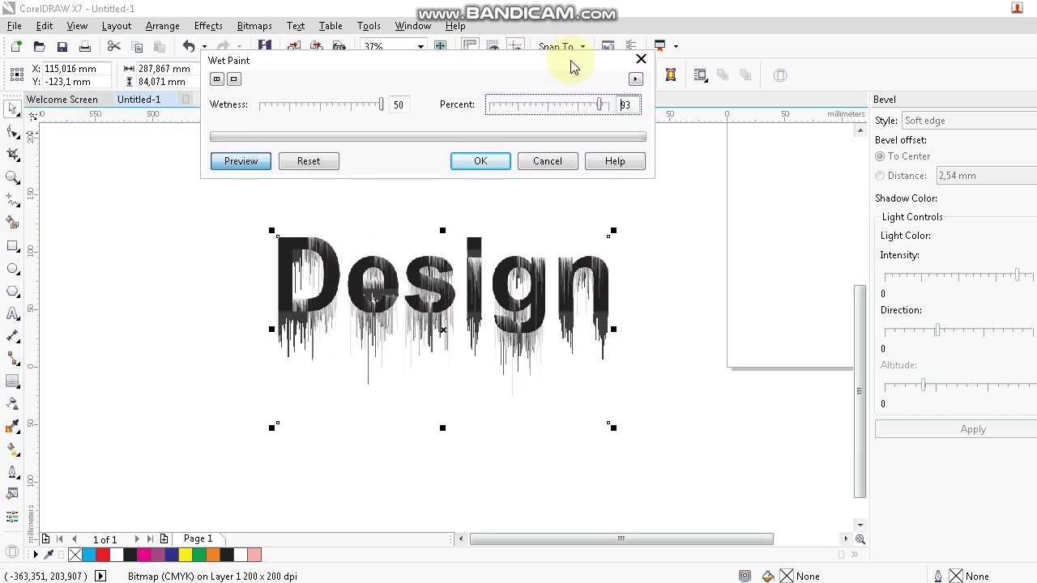
mouse_move(384, 111)
mouse_down()
mouse_move(363, 107)
mouse_move(373, 110)
mouse_up()
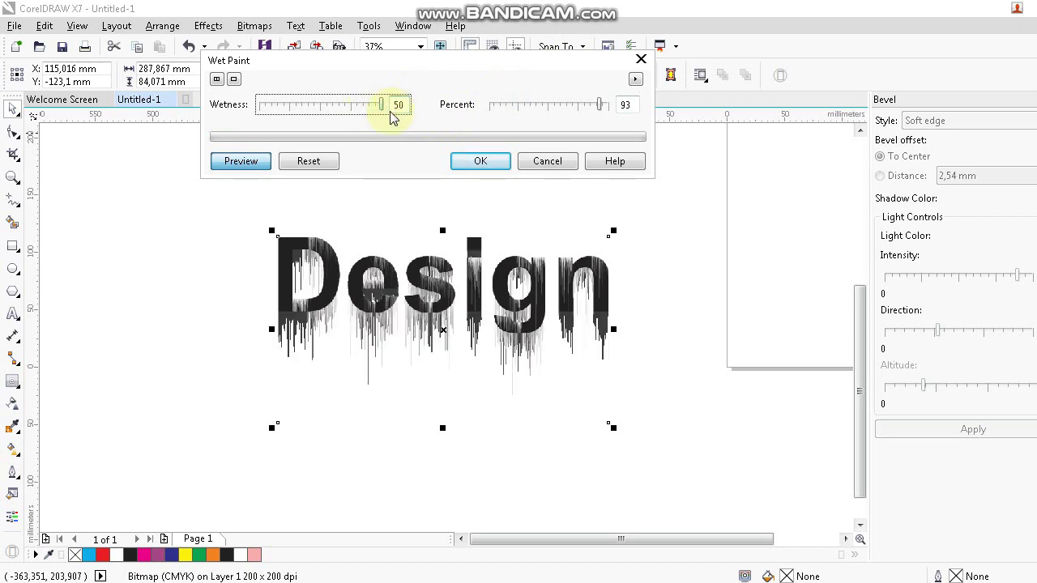
click(490, 162)
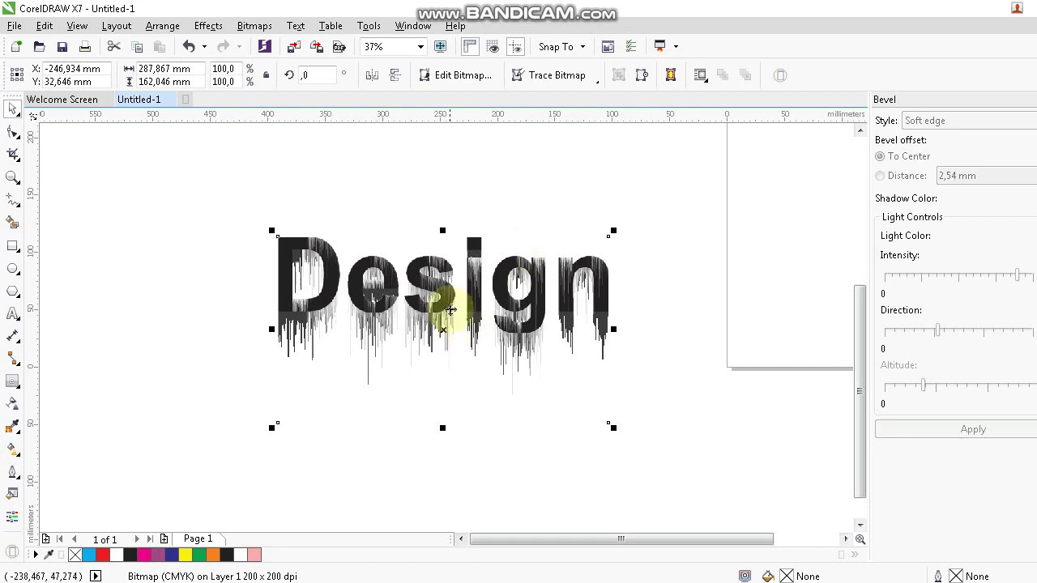
Move the dripping text bitmap closer to the page, to about X -179 mm and Y 4 mm
scroll(449, 308, up, 3)
scroll(450, 308, down, 3)
scroll(386, 283, up, 3)
scroll(116, 138, down, 4)
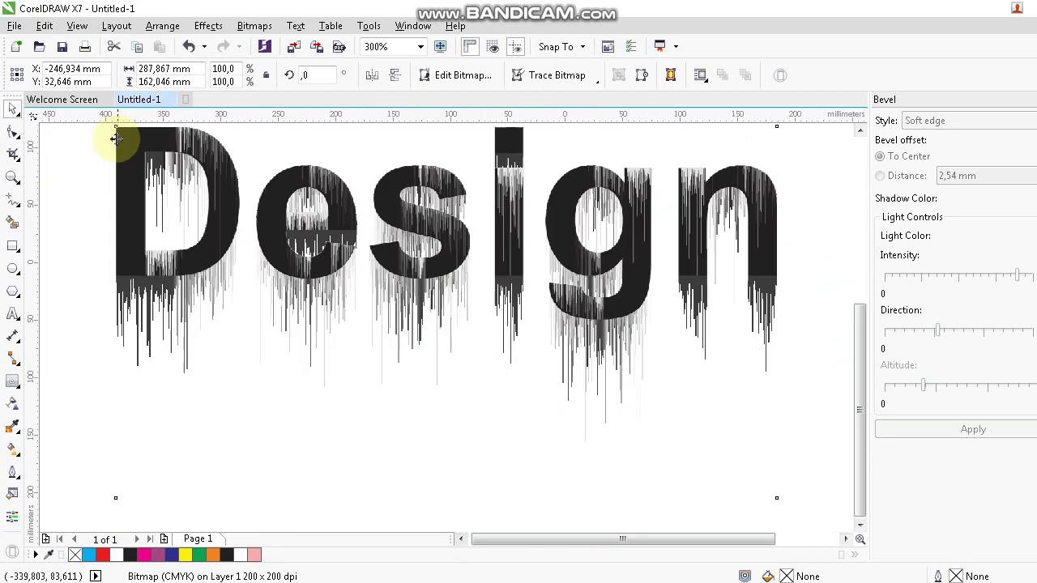
scroll(338, 153, up, 3)
scroll(456, 278, down, 3)
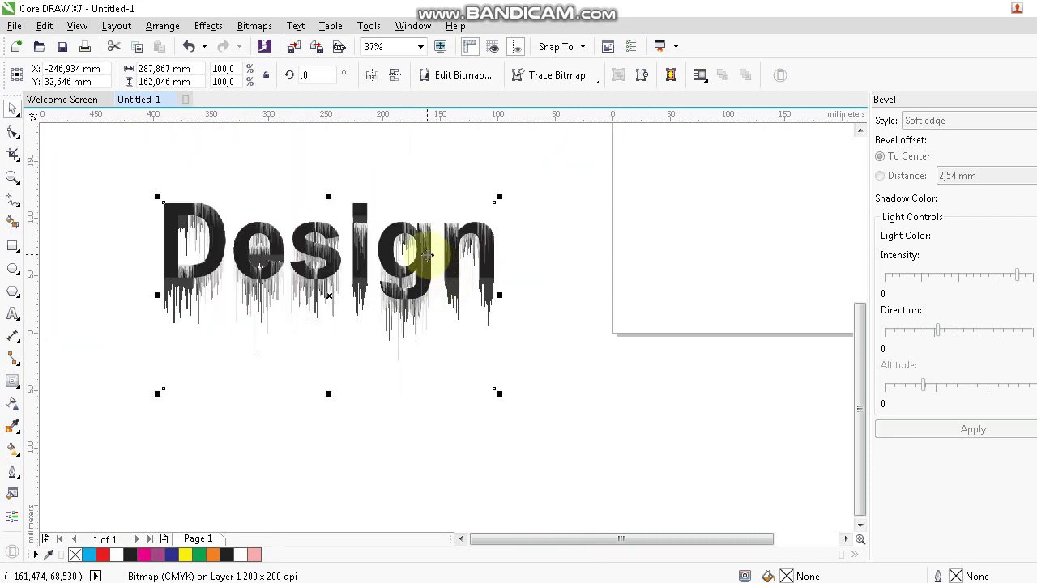
drag(415, 254, 458, 279)
scroll(457, 280, up, 3)
scroll(462, 273, down, 3)
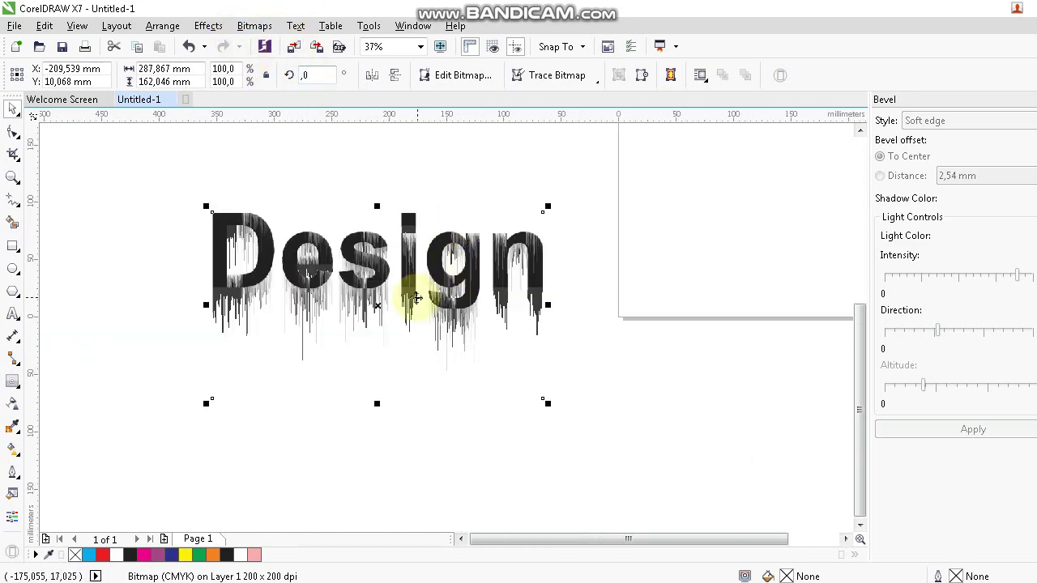
scroll(405, 289, up, 2)
scroll(397, 278, down, 2)
scroll(409, 267, up, 1)
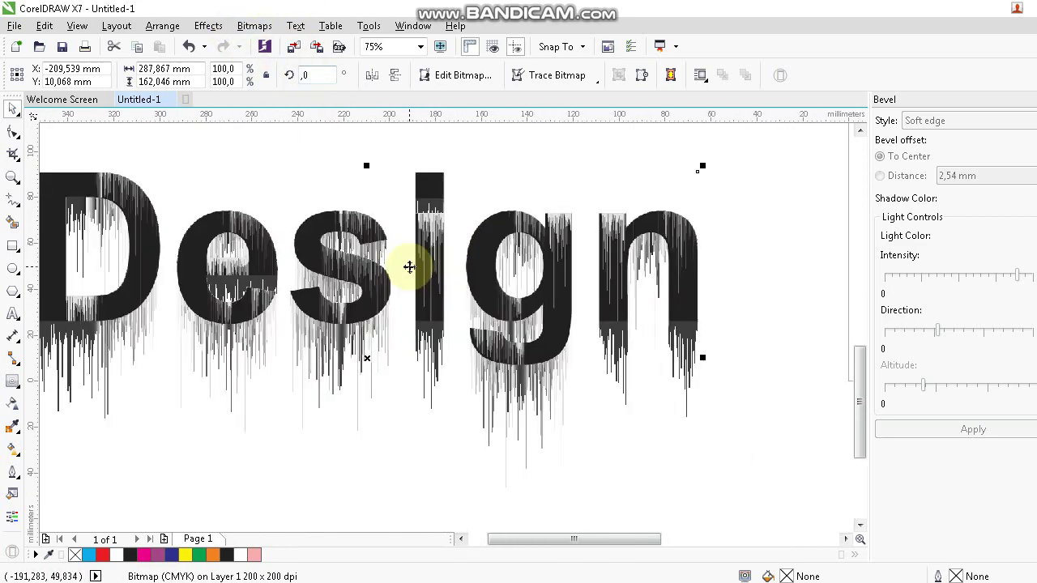
drag(420, 269, 410, 242)
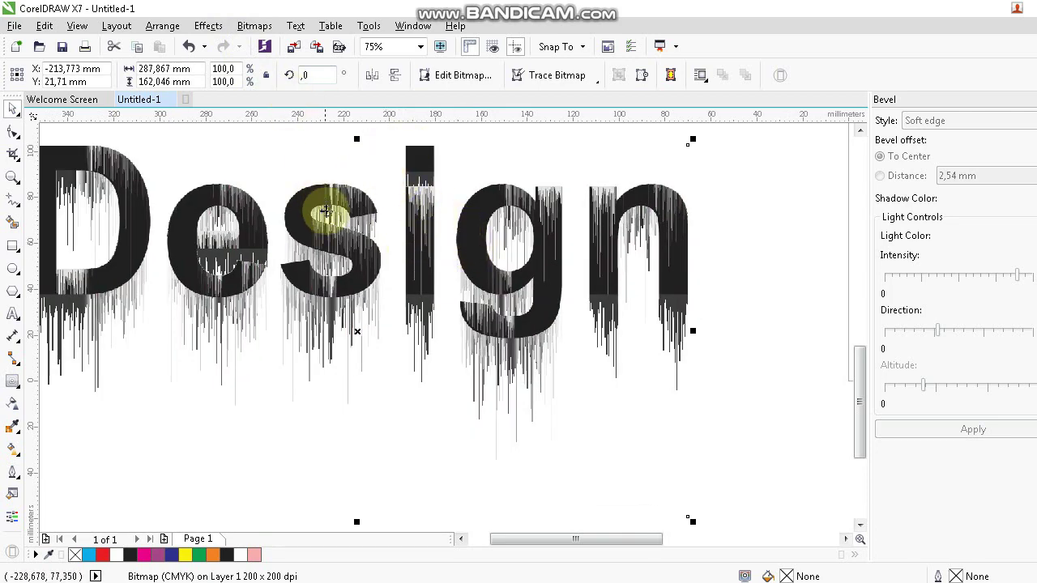
drag(320, 223, 399, 262)
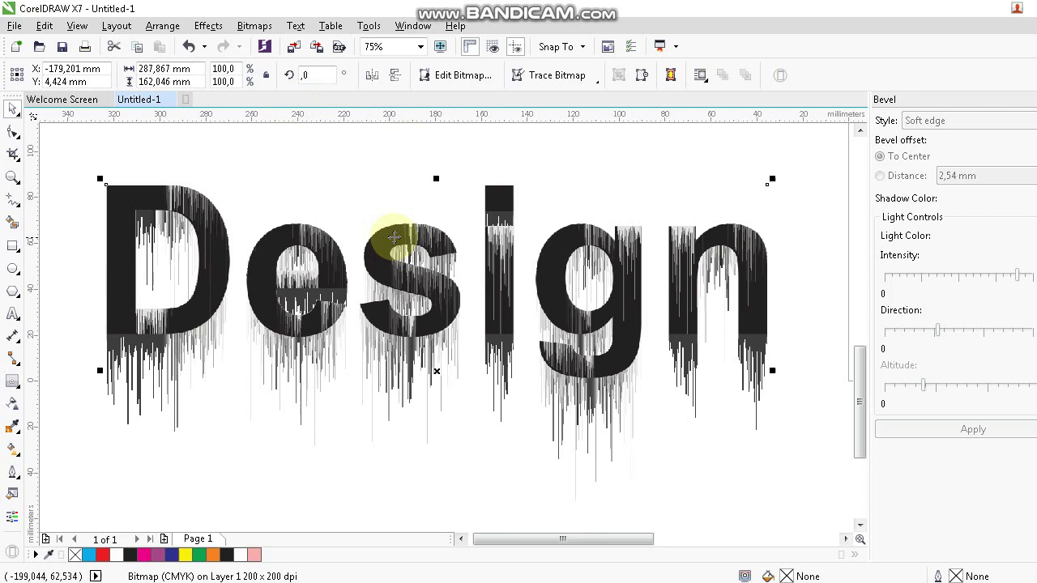
Outline-trace the bitmap as a high quality image, reducing the bitmap and keeping the original image
click(208, 25)
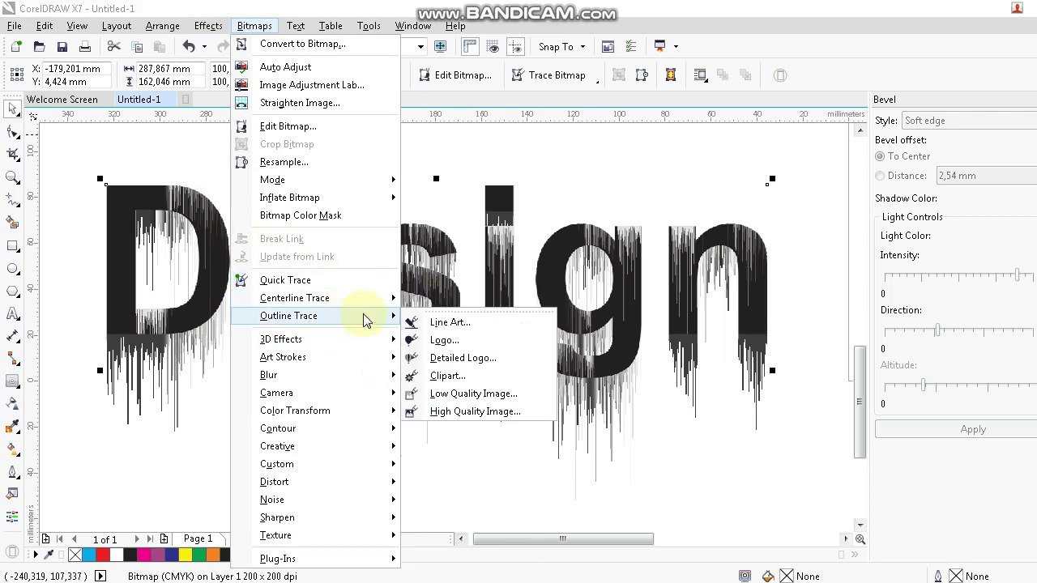
click(427, 413)
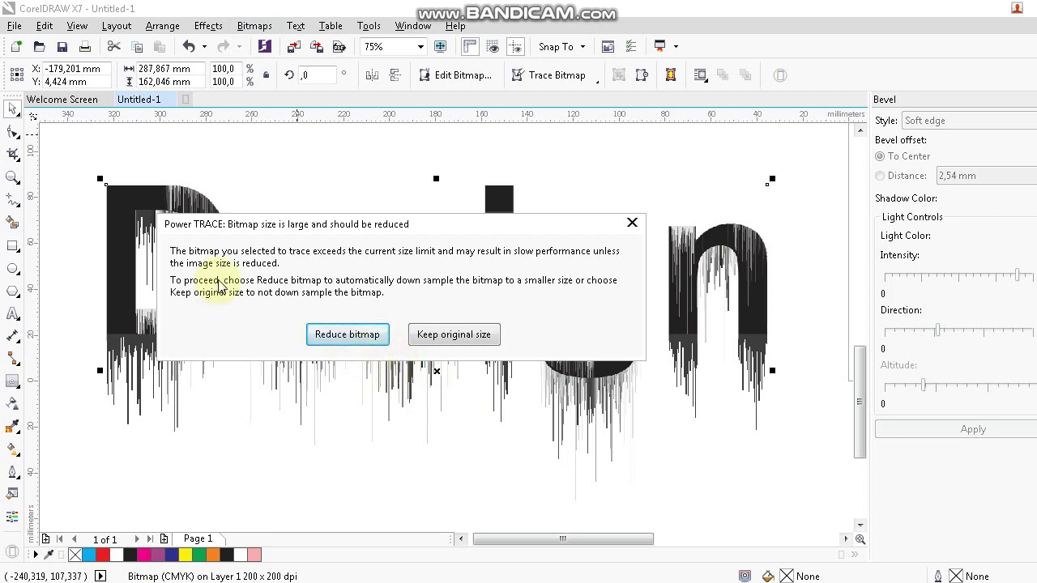
click(330, 342)
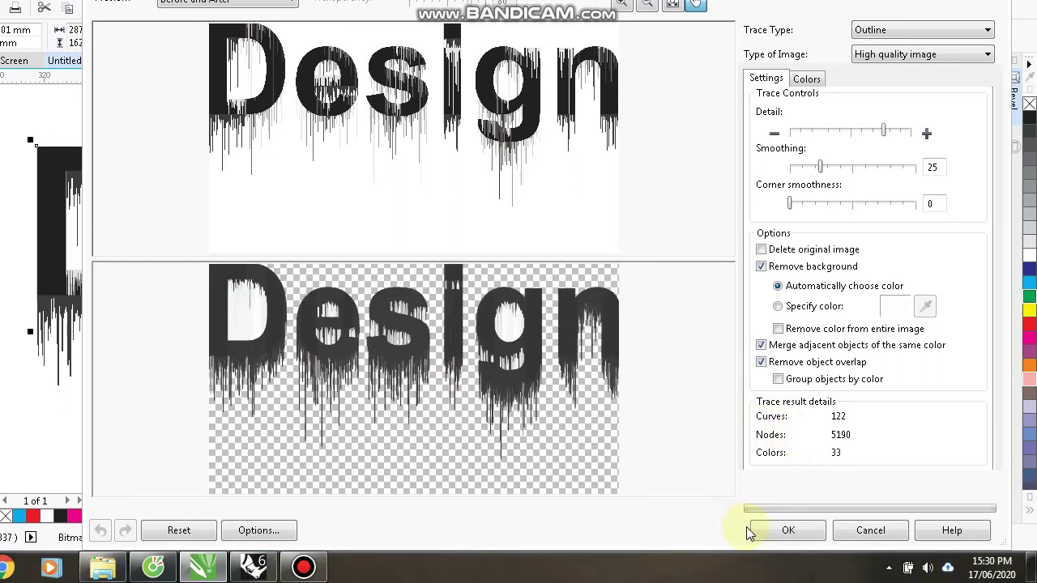
click(777, 533)
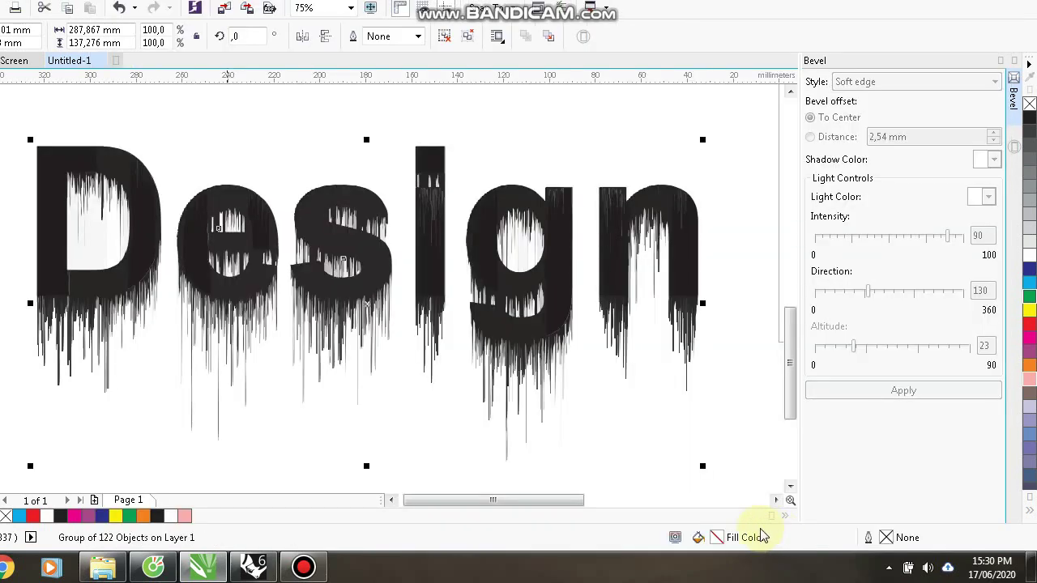
Move the traced vector group down and to the left, clear of the original bitmap
click(653, 278)
scroll(652, 278, down, 4)
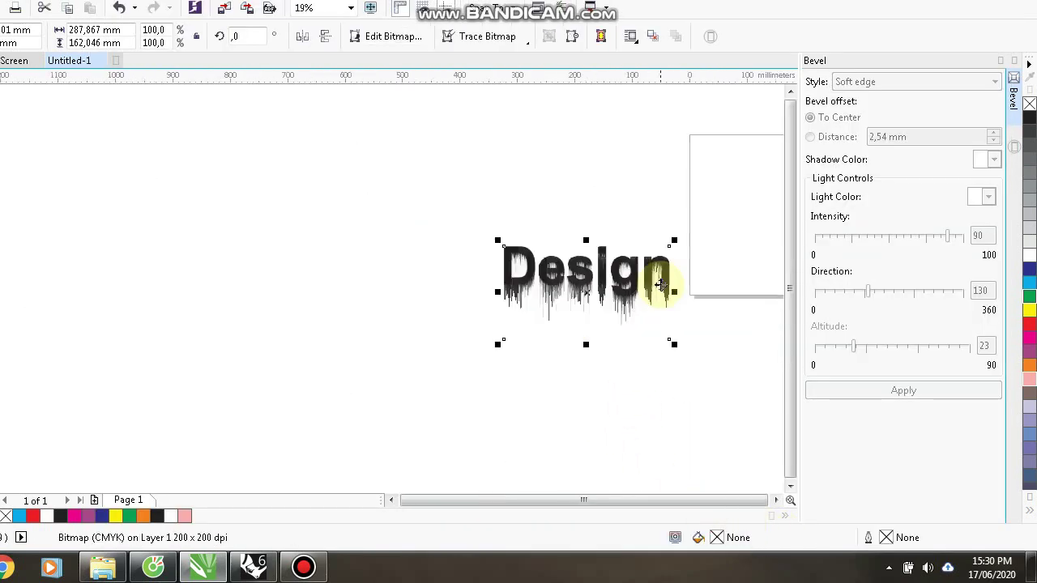
drag(596, 285, 416, 364)
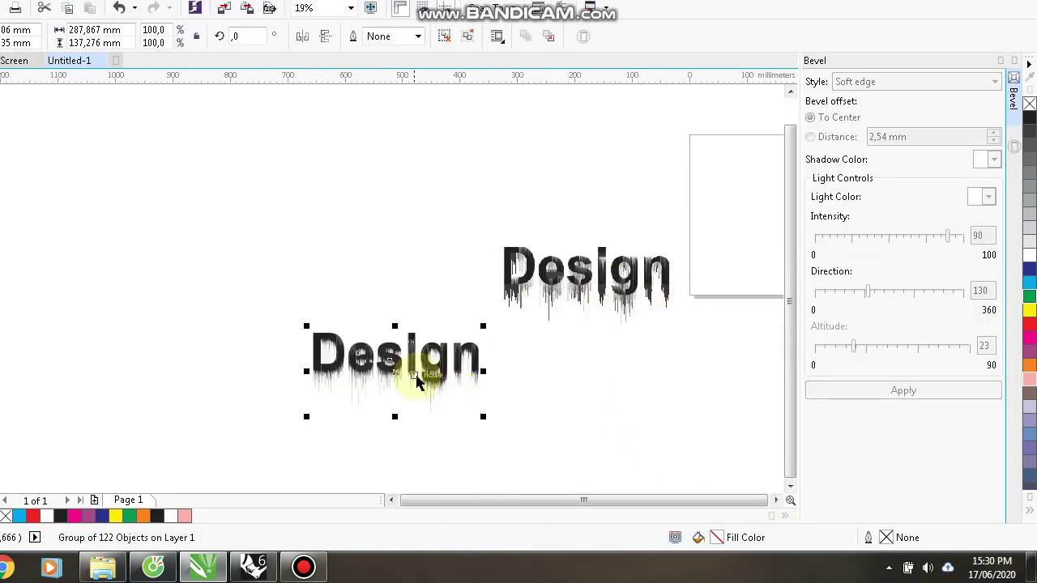
scroll(415, 381, up, 4)
drag(371, 316, 462, 297)
click(475, 296)
scroll(486, 262, down, 1)
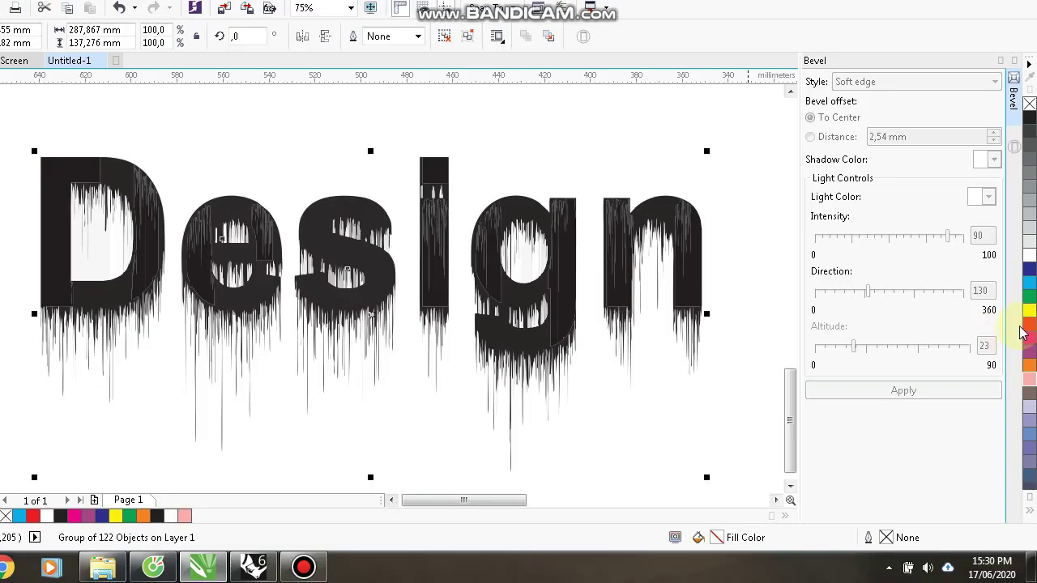
Try several palette fill colours on the traced lettering, including magenta and 40% black
click(1029, 336)
click(1028, 354)
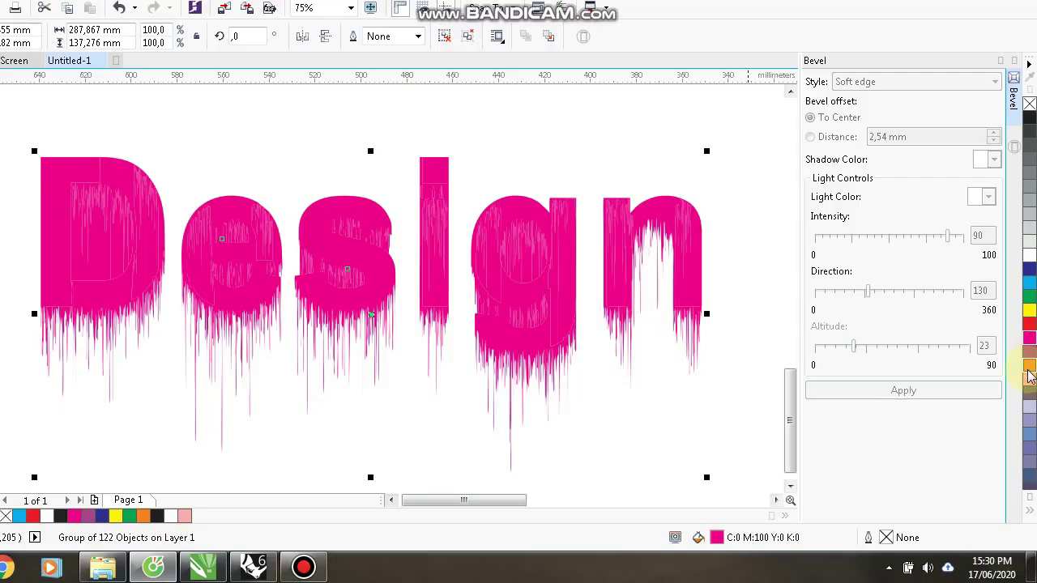
click(1029, 366)
click(1029, 324)
click(1028, 297)
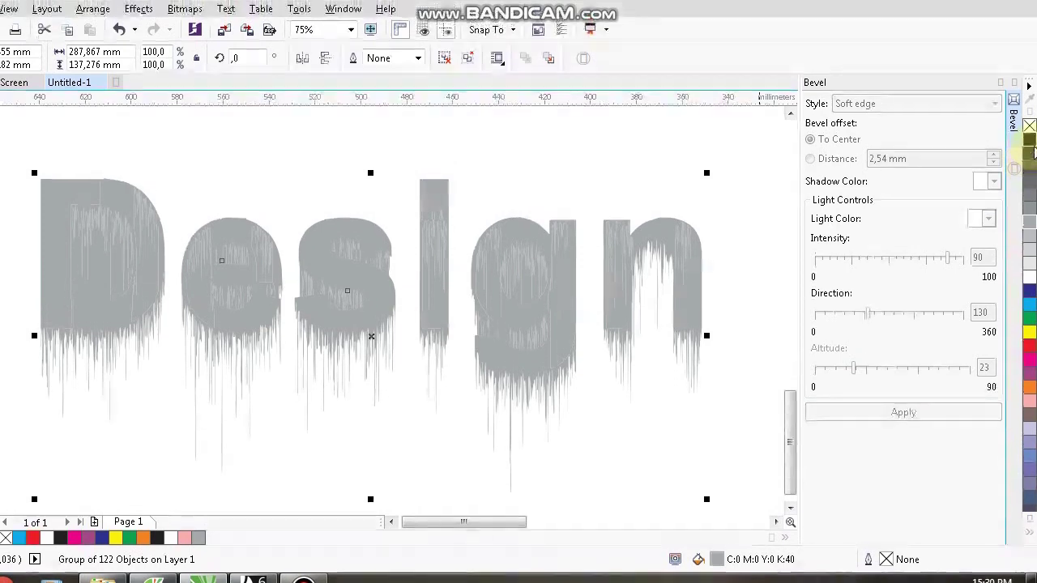
Fill the traced lettering with 100% black, then select the original dripping bitmap
click(1029, 117)
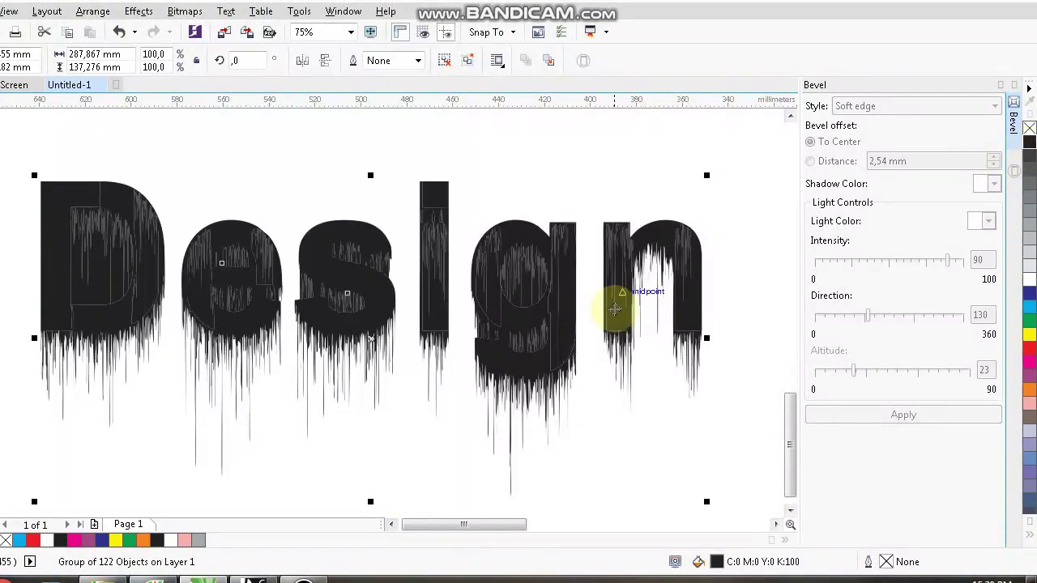
scroll(456, 346, down, 4)
click(682, 261)
scroll(682, 261, up, 2)
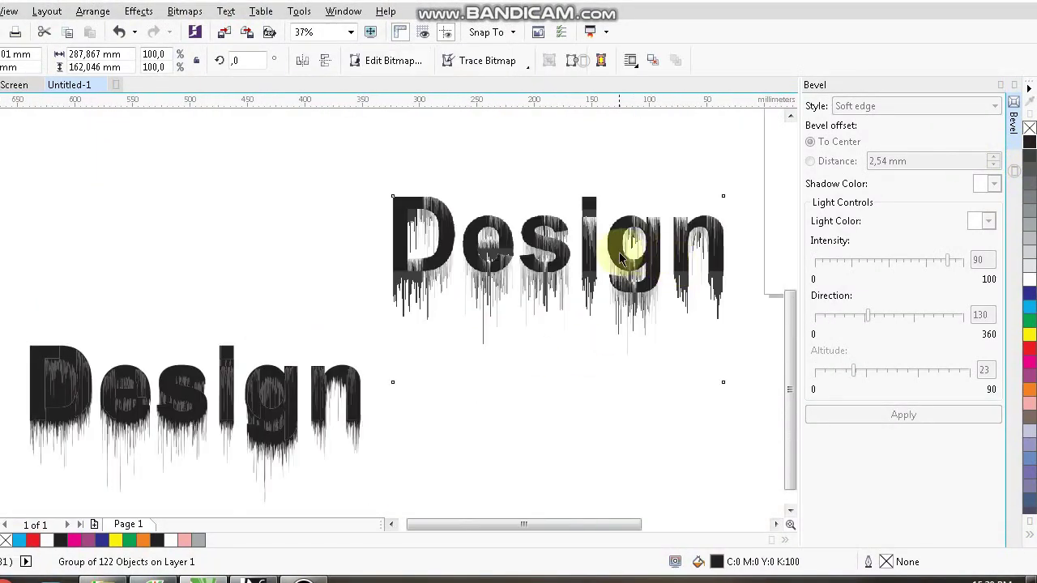
Start a high quality image Outline Trace of the original dripping bitmap, reducing the bitmap size
click(621, 257)
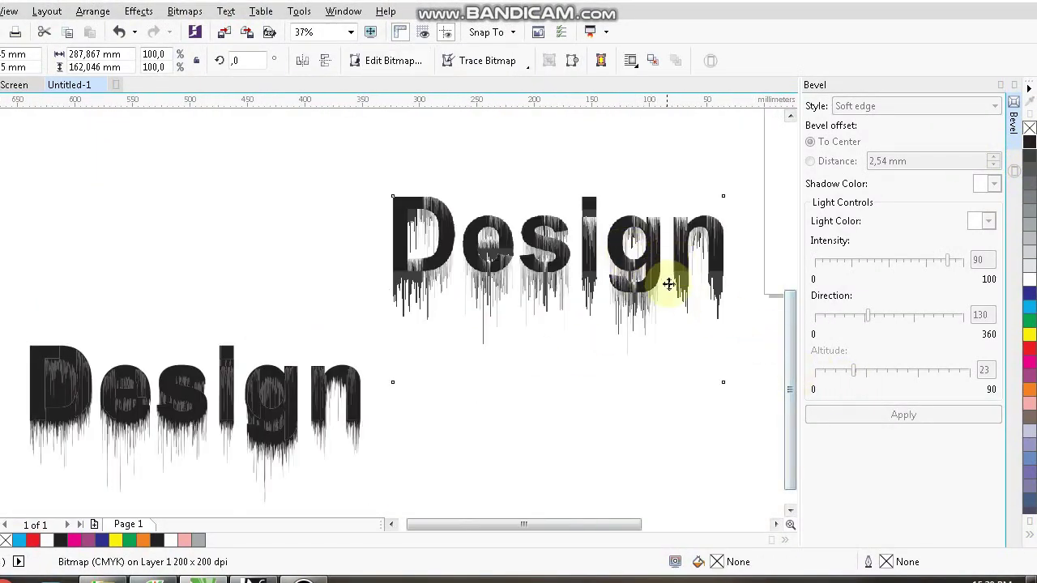
drag(588, 233, 523, 207)
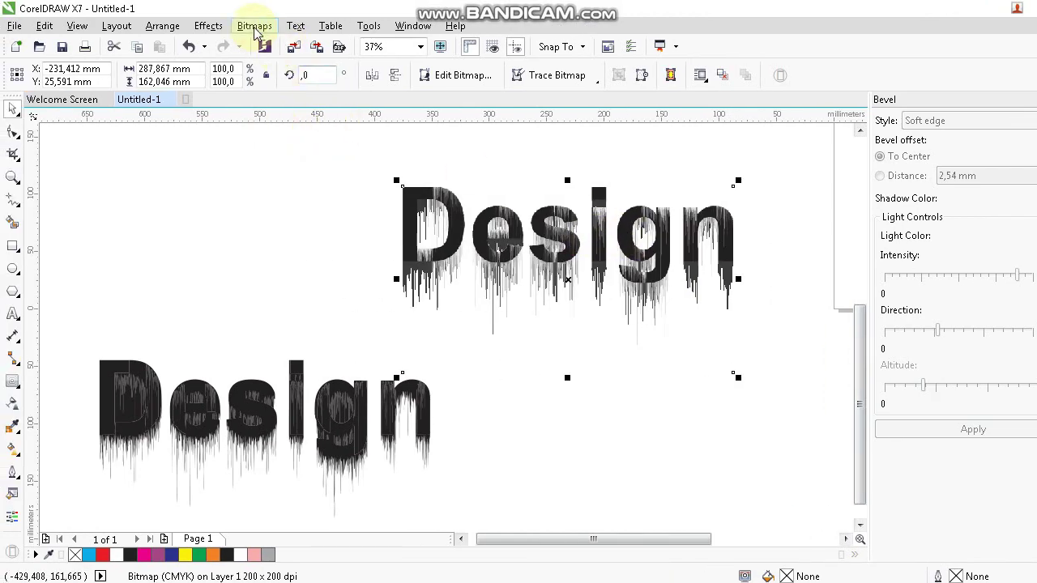
click(246, 26)
mouse_move(277, 321)
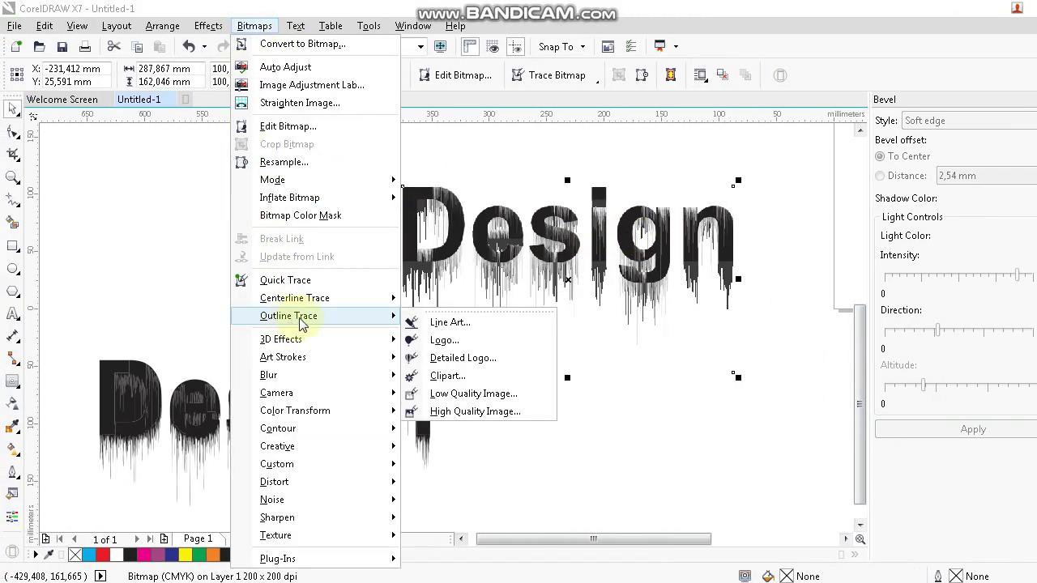
click(451, 411)
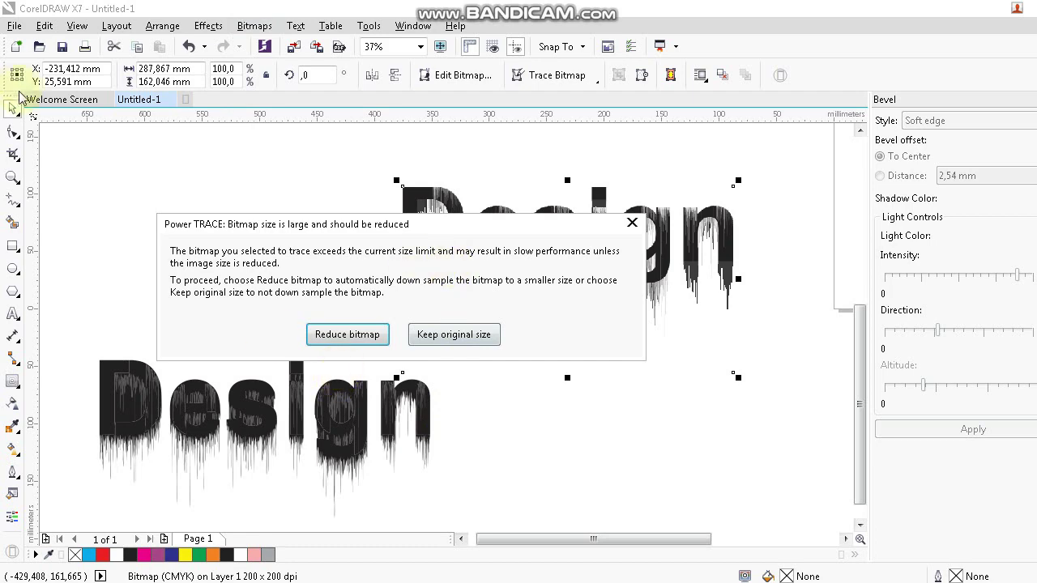
click(356, 335)
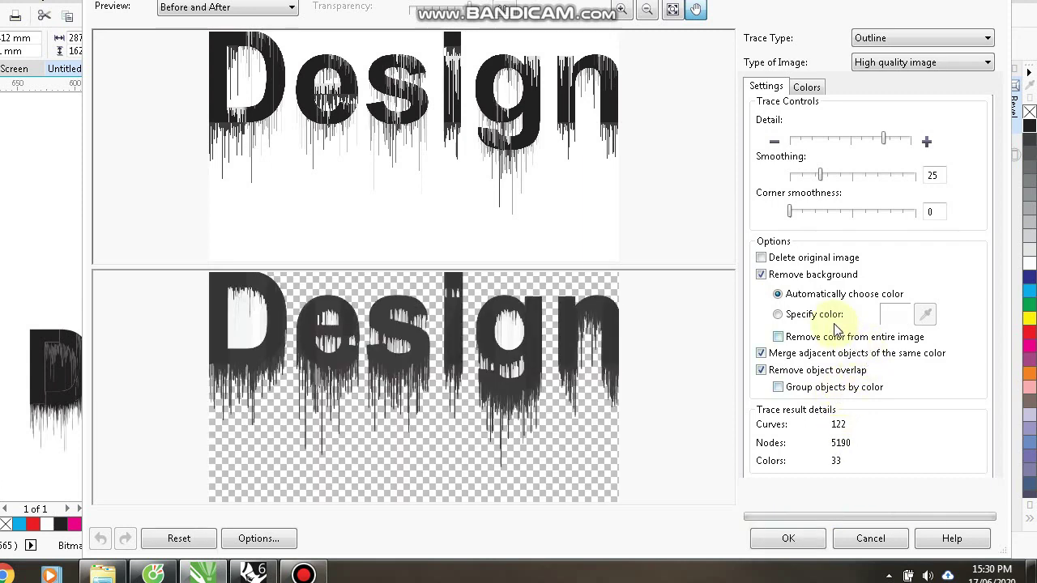
Set the trace's smoothing to 12 and detail to maximum, delete the original image, and accept the trace
click(815, 178)
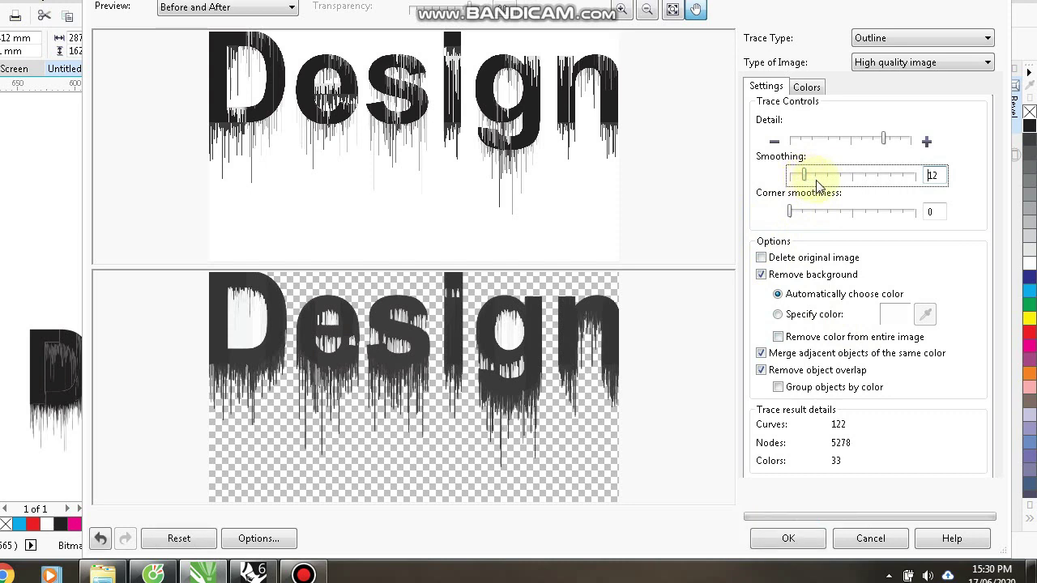
drag(881, 151, 808, 151)
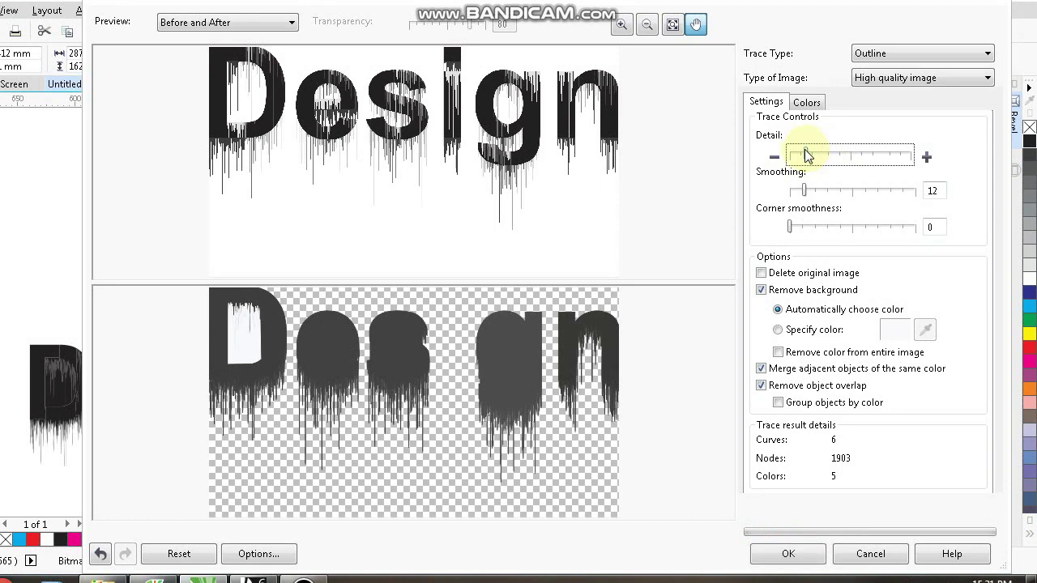
click(895, 158)
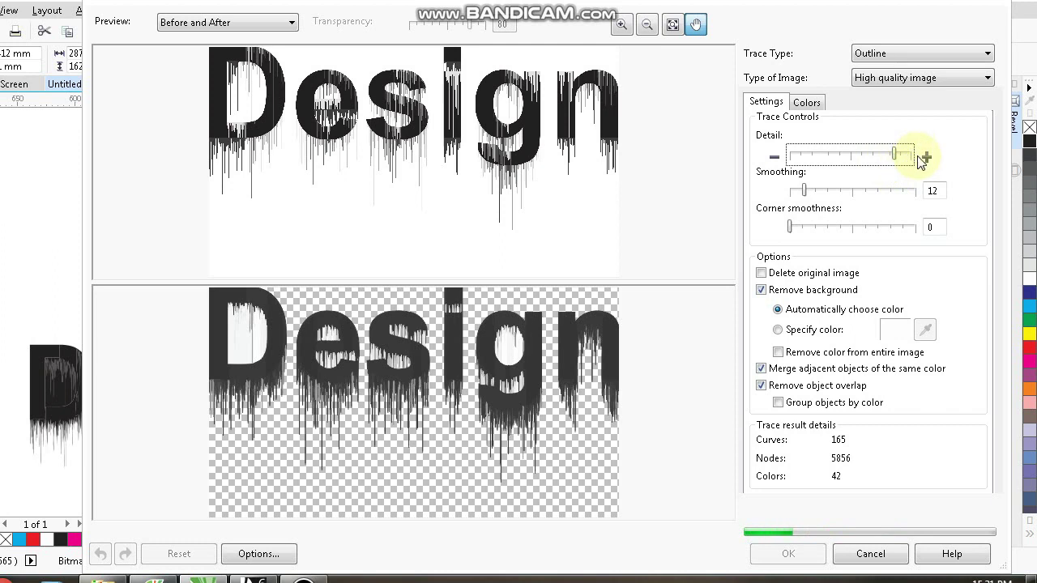
click(920, 156)
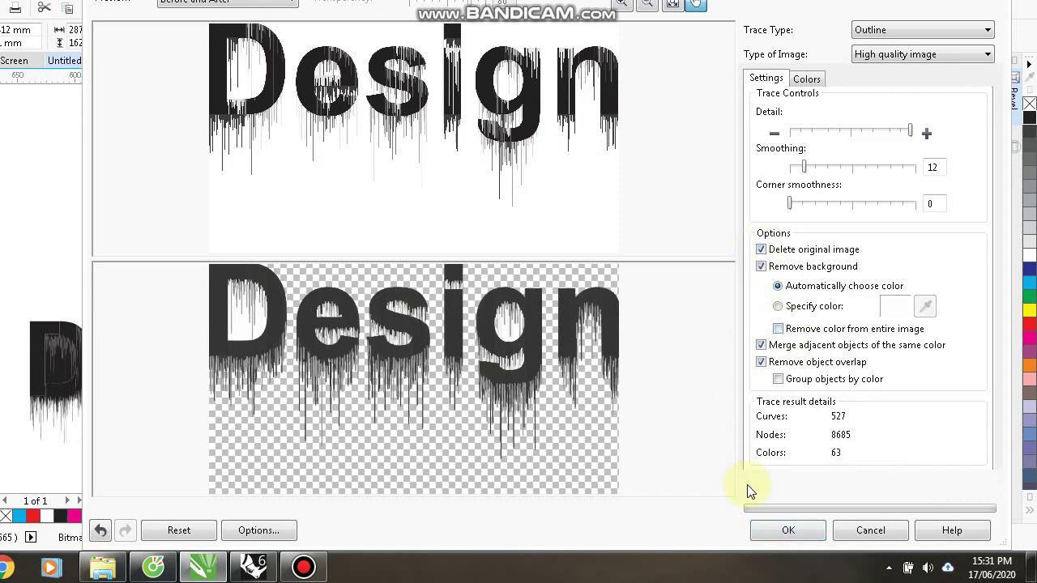
click(788, 531)
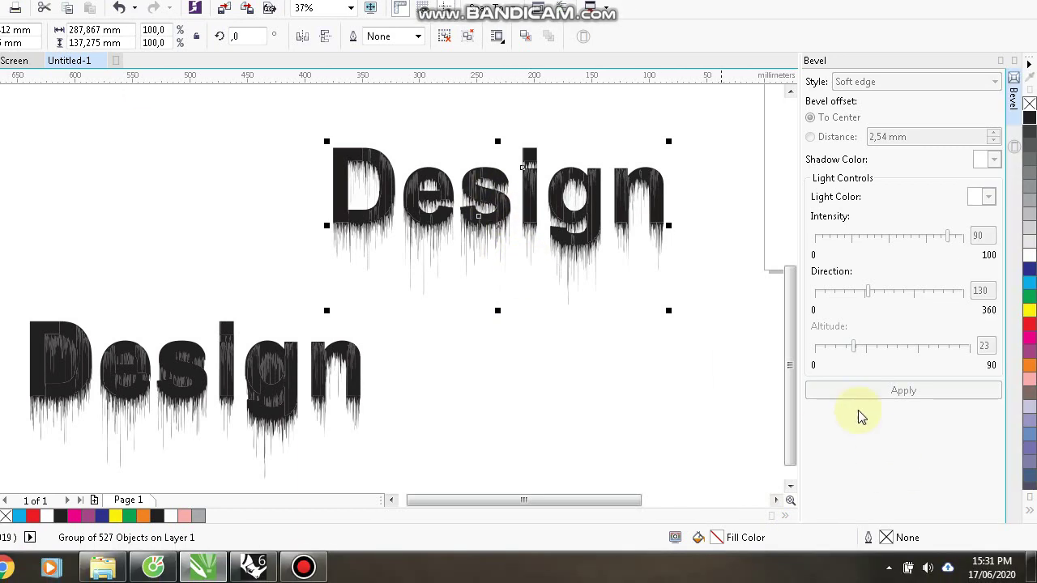
Move the new traced lettering down beside the first trace and inspect its letter edges and drips up close
mouse_move(548, 186)
mouse_down()
mouse_move(578, 354)
mouse_move(608, 343)
mouse_move(604, 333)
mouse_up()
key(Escape)
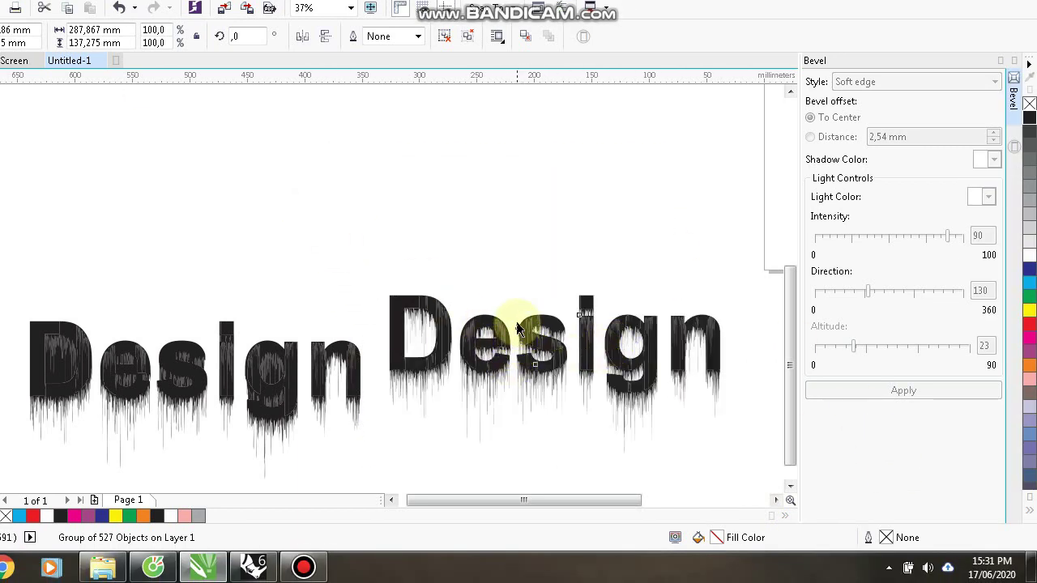
scroll(616, 332, up, 5)
scroll(590, 246, down, 3)
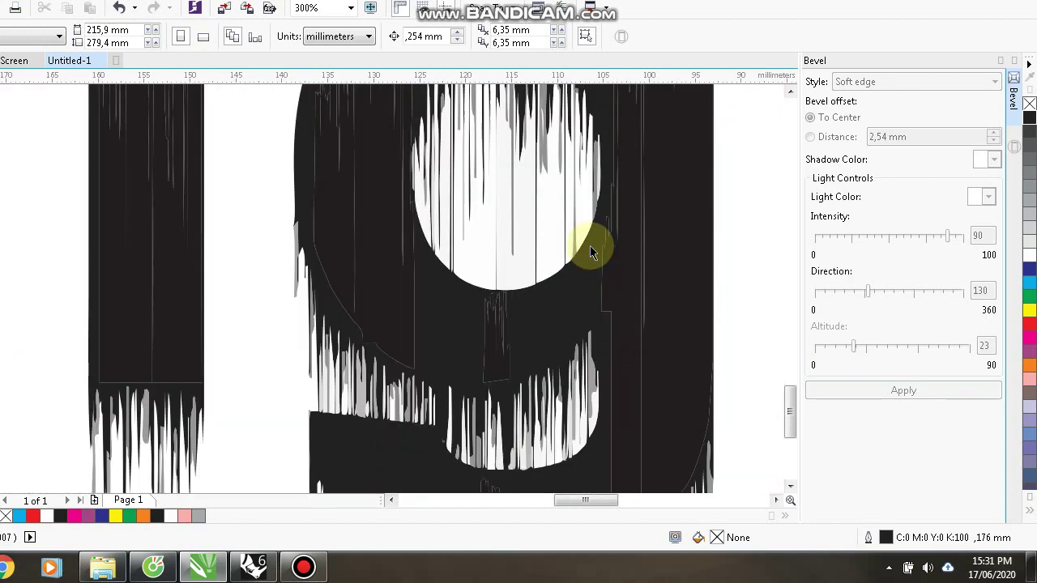
click(597, 256)
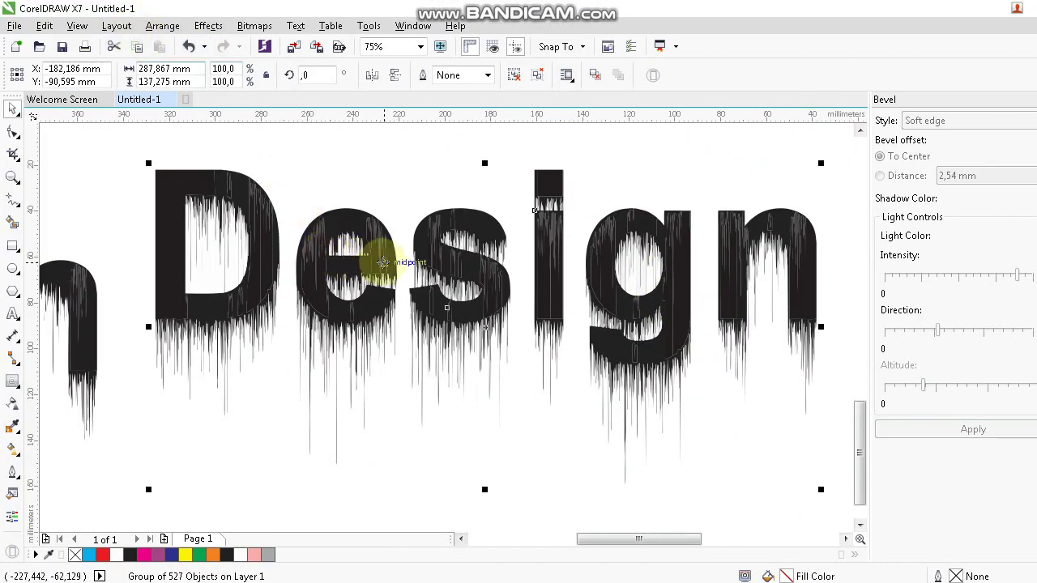
scroll(318, 223, up, 2)
scroll(421, 272, down, 3)
scroll(356, 267, up, 3)
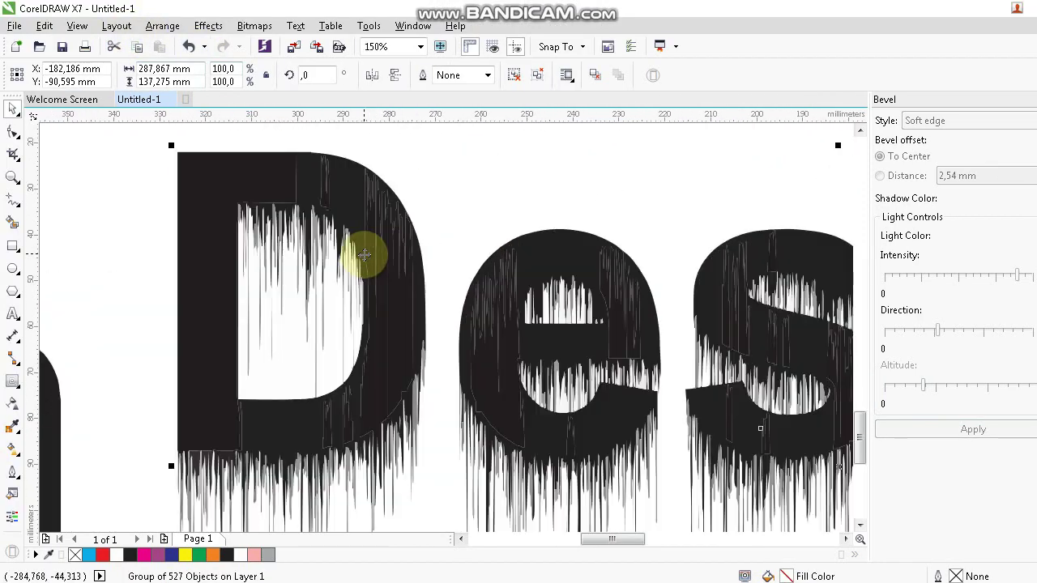
scroll(372, 251, down, 3)
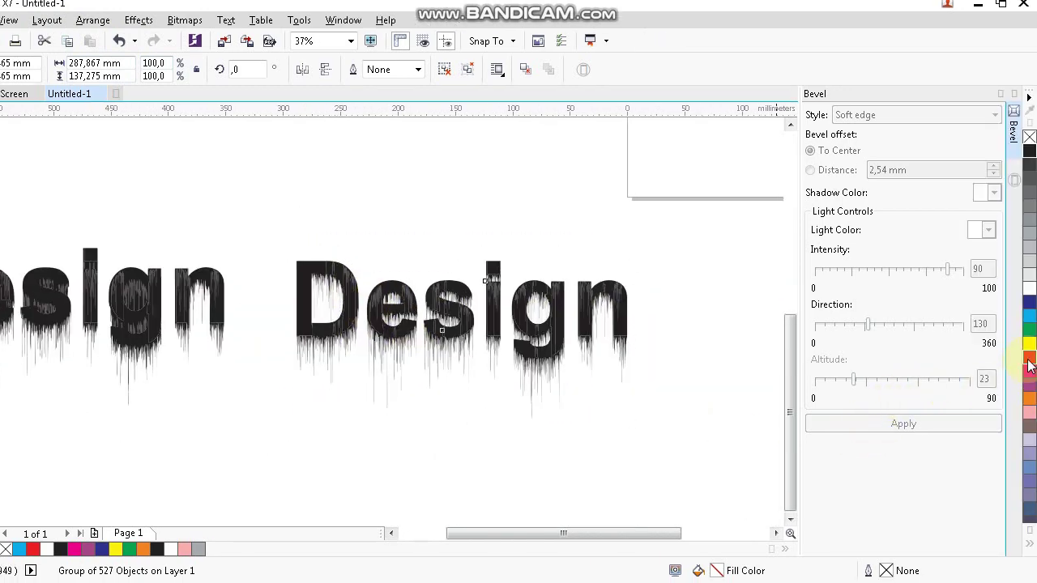
Fill the newly traced lettering with red and compare it with the black trace
click(1027, 361)
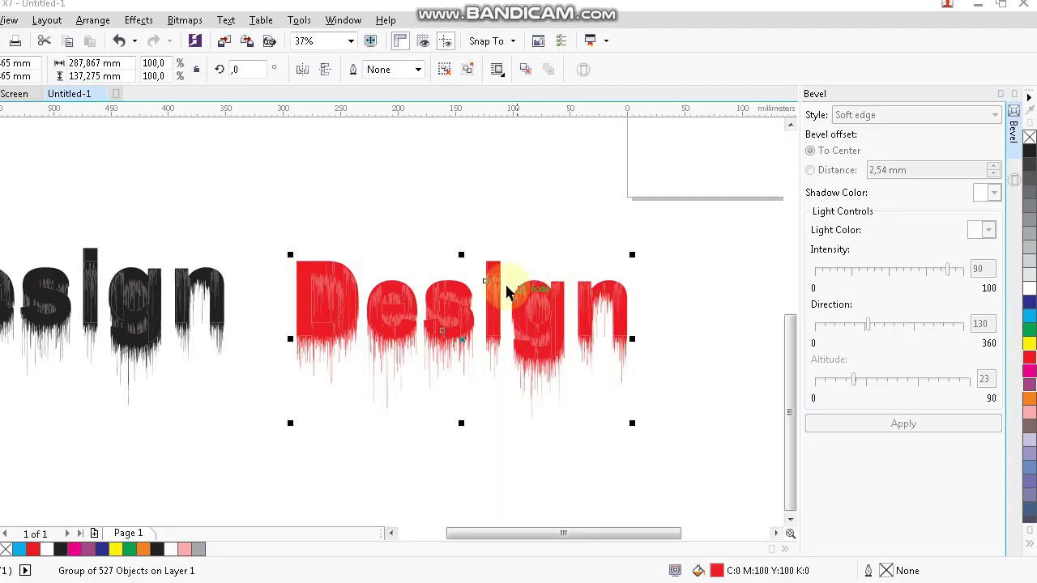
click(437, 290)
scroll(438, 289, up, 4)
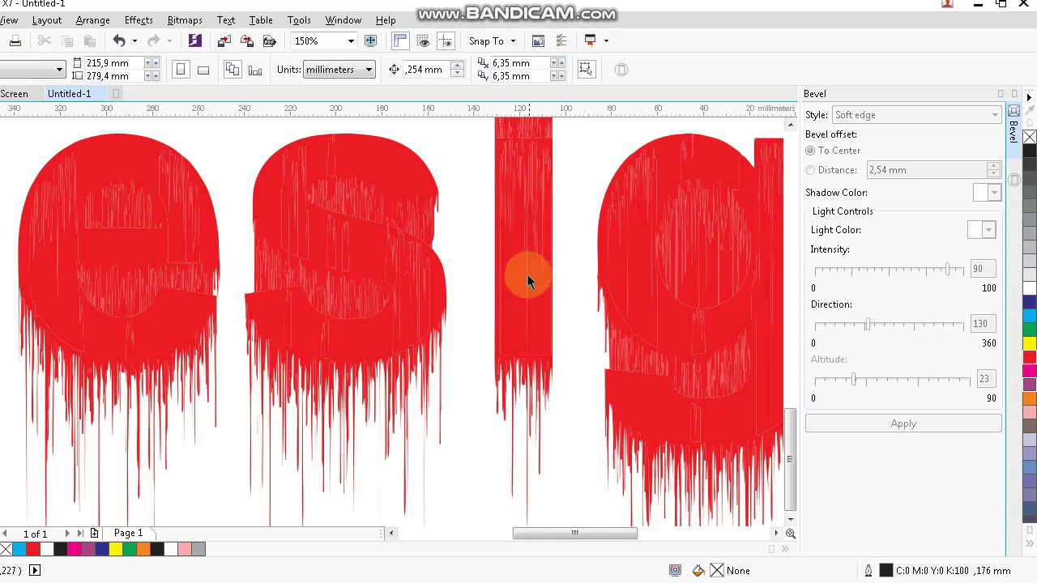
scroll(502, 292, down, 5)
scroll(261, 195, up, 2)
scroll(359, 285, down, 1)
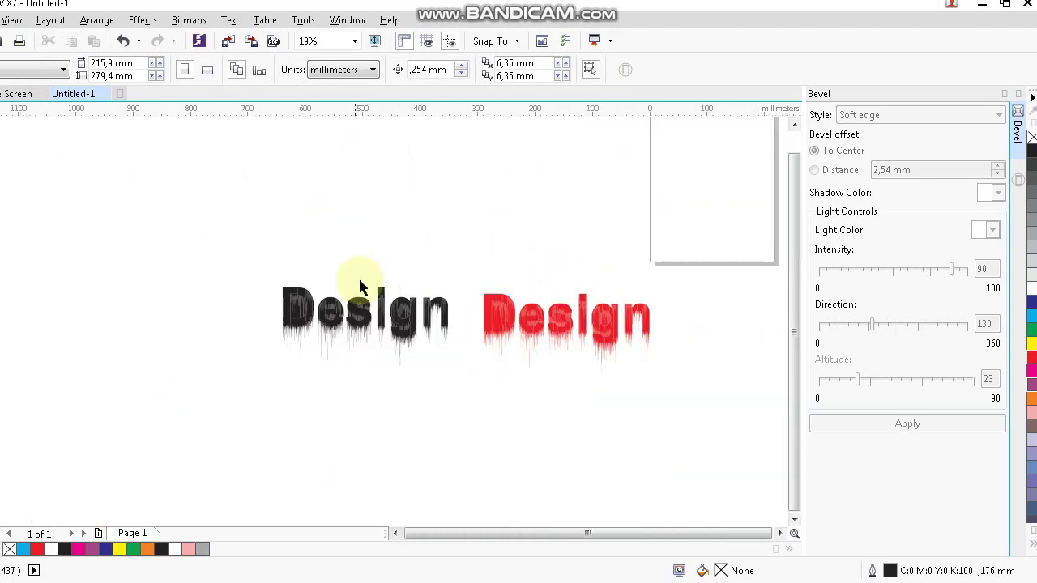
scroll(478, 285, up, 1)
Create a bold Arial letter "A" about 63 mm wide and place it above the two traced words
click(0, 308)
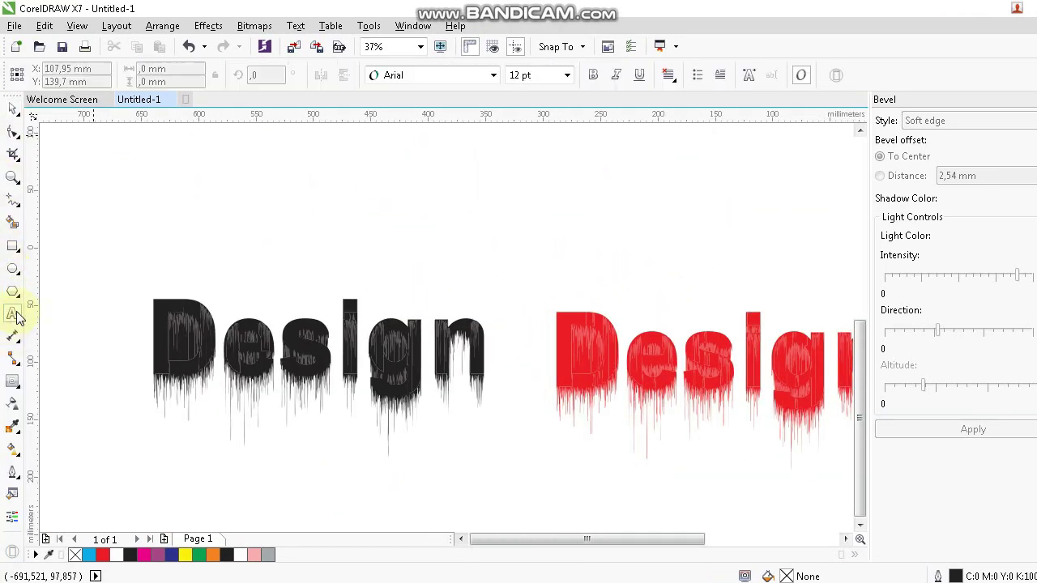
click(457, 188)
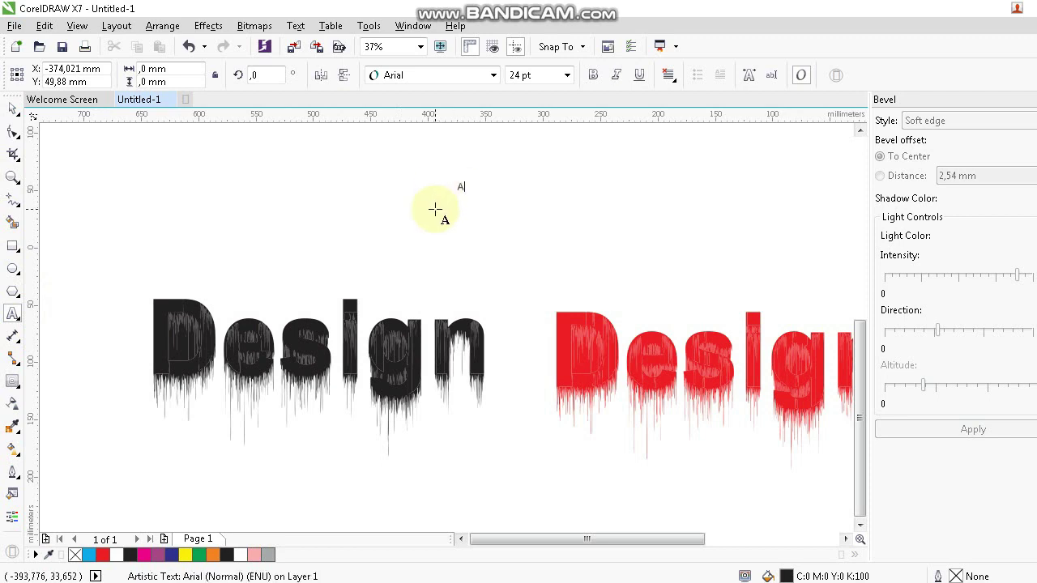
drag(477, 198, 535, 260)
click(592, 75)
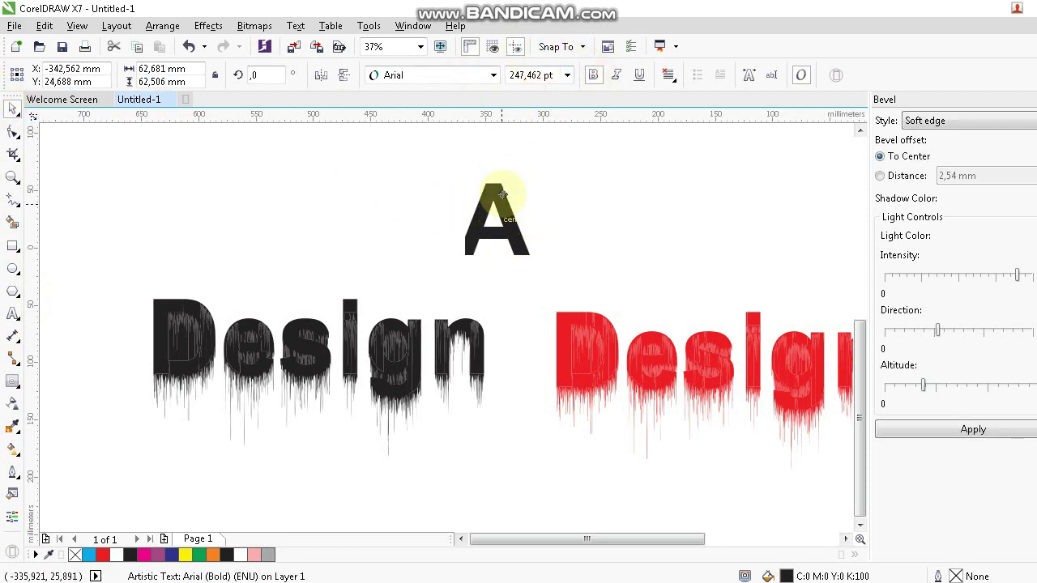
drag(484, 208, 493, 176)
Convert the letter "A" to a 200 dpi CMYK bitmap
click(254, 26)
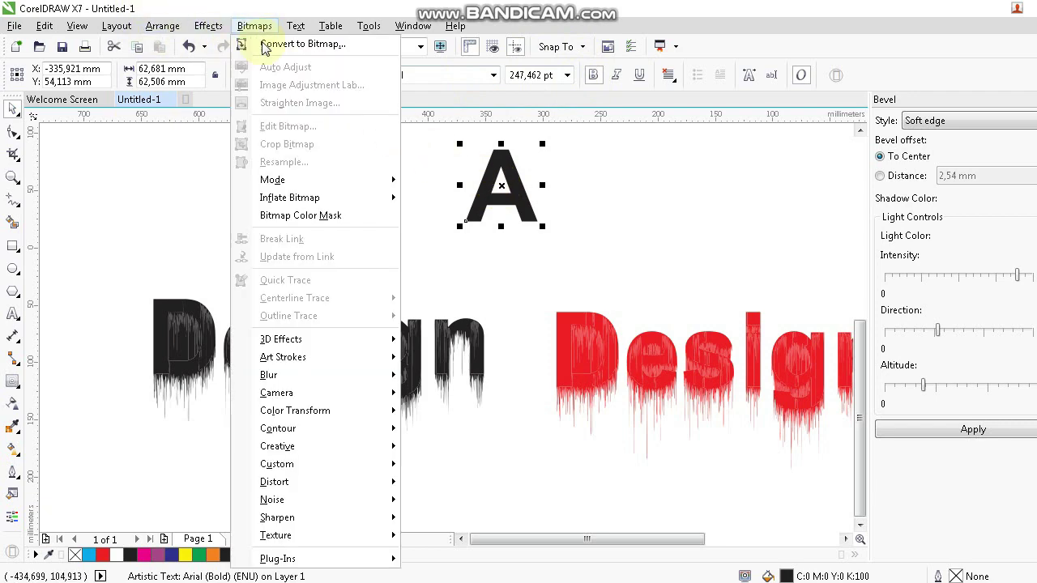
click(276, 40)
click(502, 386)
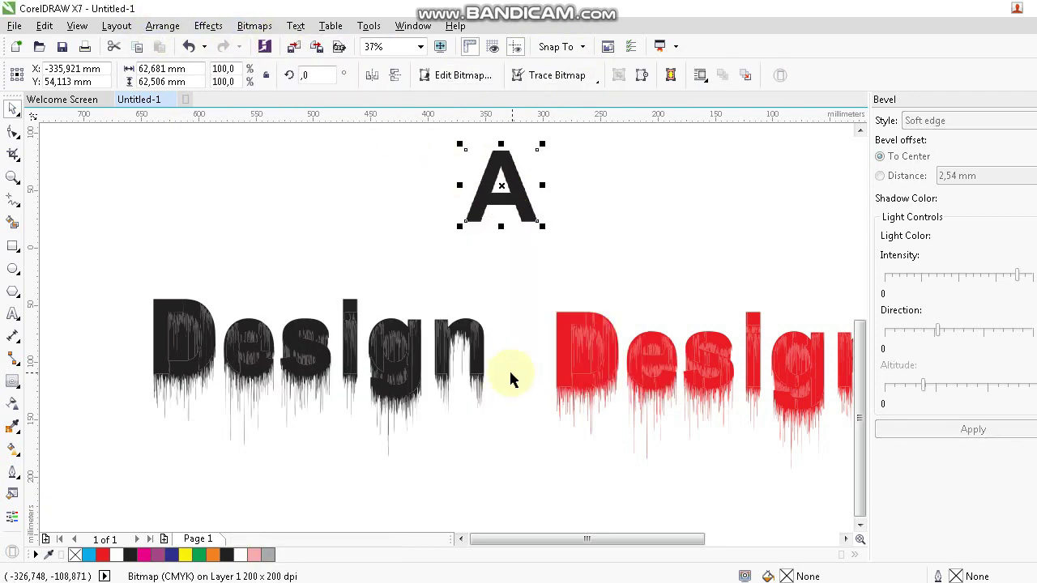
Apply the Wet Paint distortion to the "A" bitmap with wetness 50 and percent 93
click(251, 26)
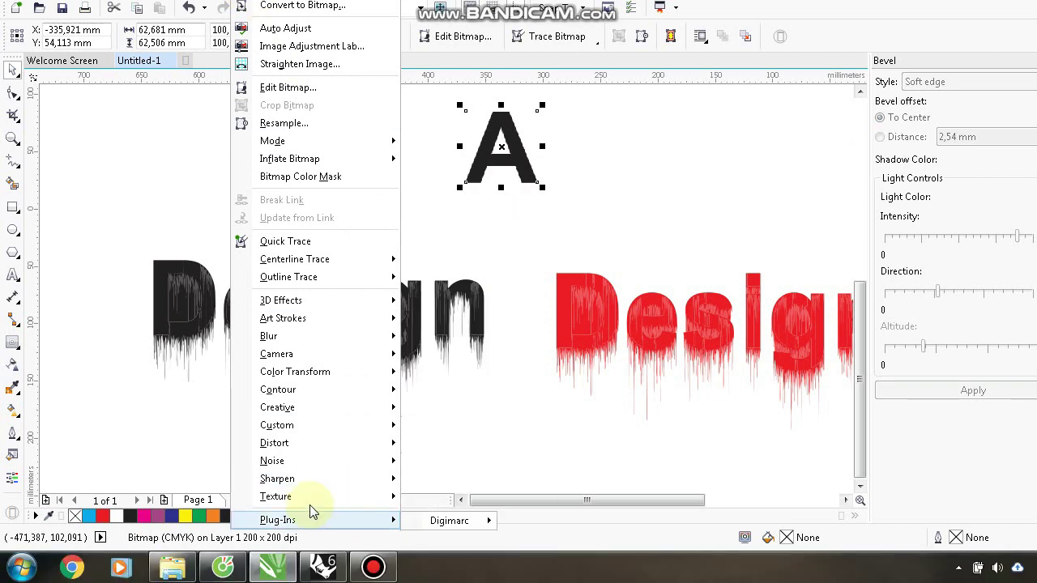
mouse_move(312, 485)
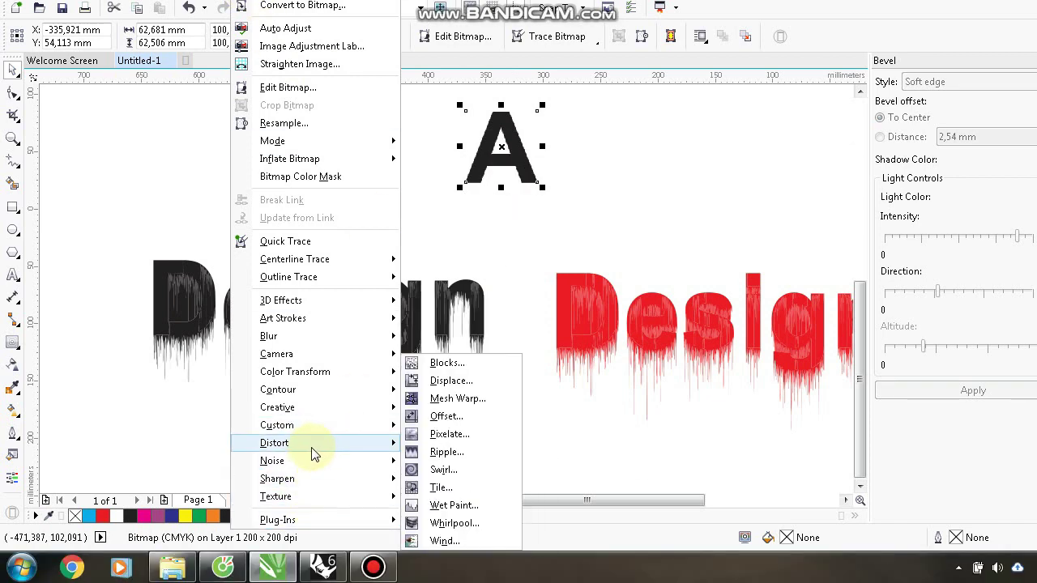
click(441, 506)
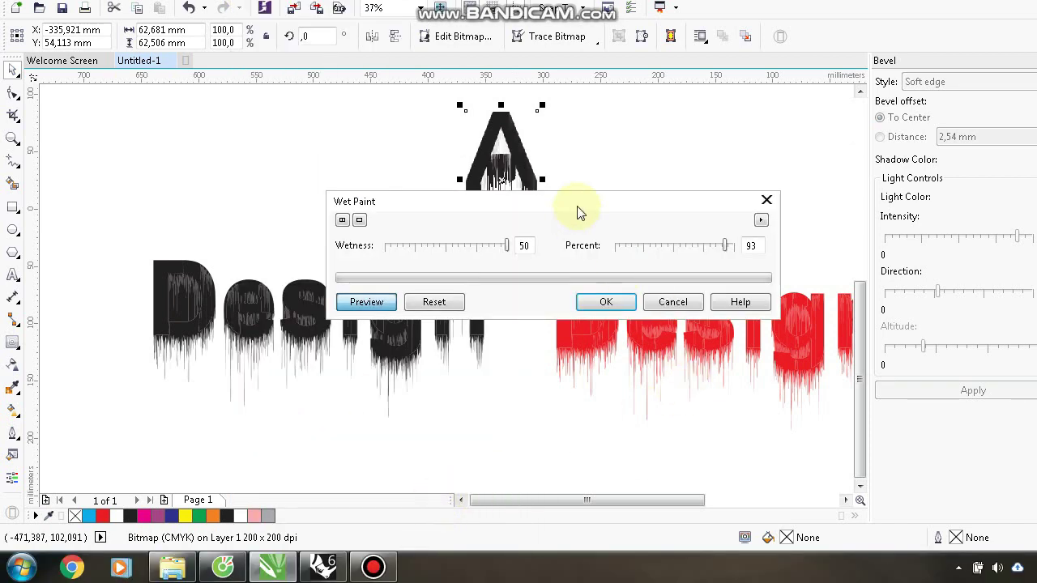
mouse_move(580, 205)
mouse_down()
mouse_move(688, 248)
mouse_move(670, 261)
mouse_up()
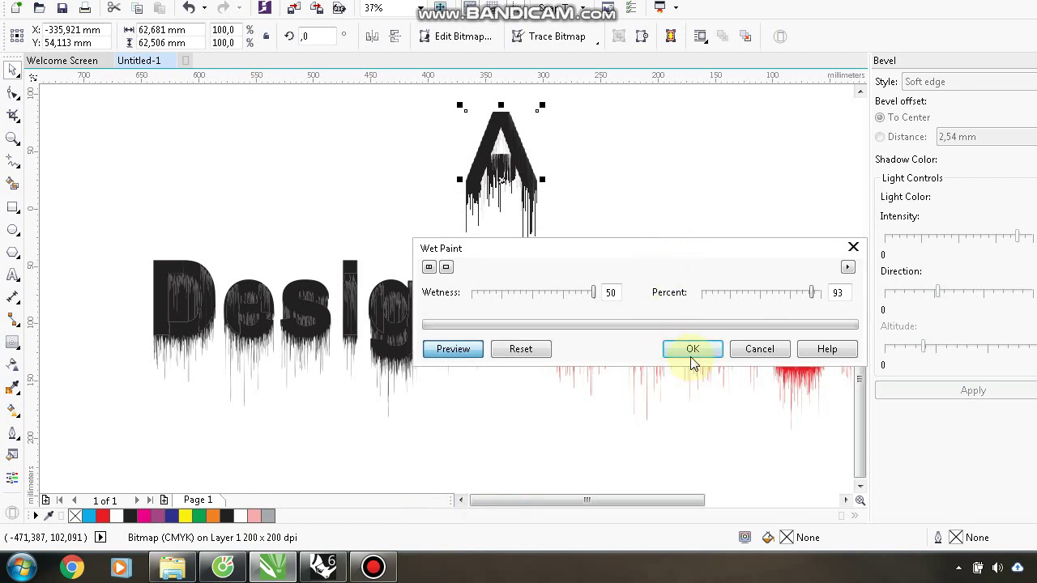
click(692, 349)
scroll(519, 162, up, 4)
scroll(555, 177, down, 2)
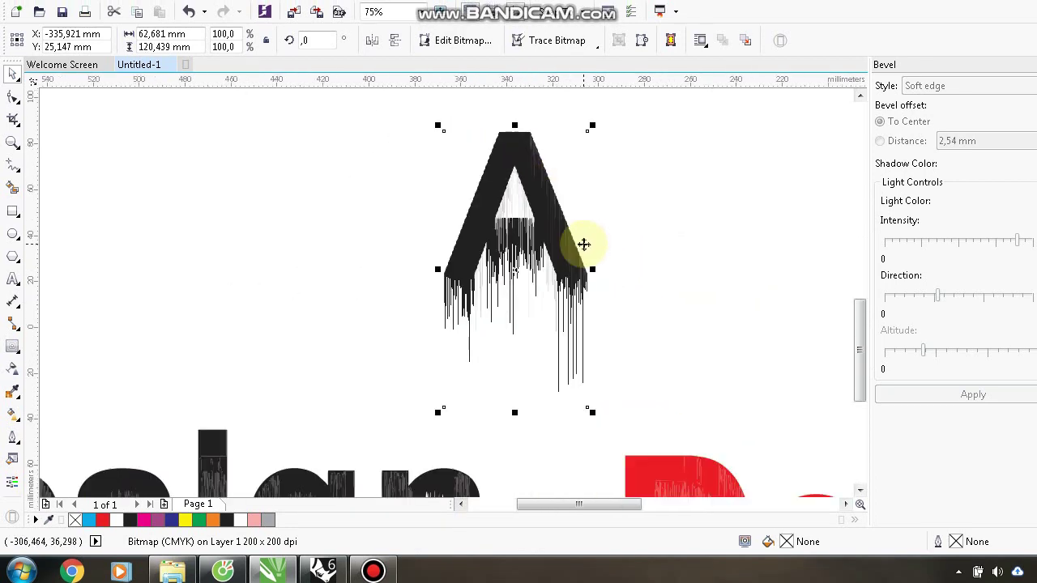
Shift the dripping "A" slightly and outline-trace it as a high quality image at maximum detail, deleting the original
drag(550, 201, 536, 191)
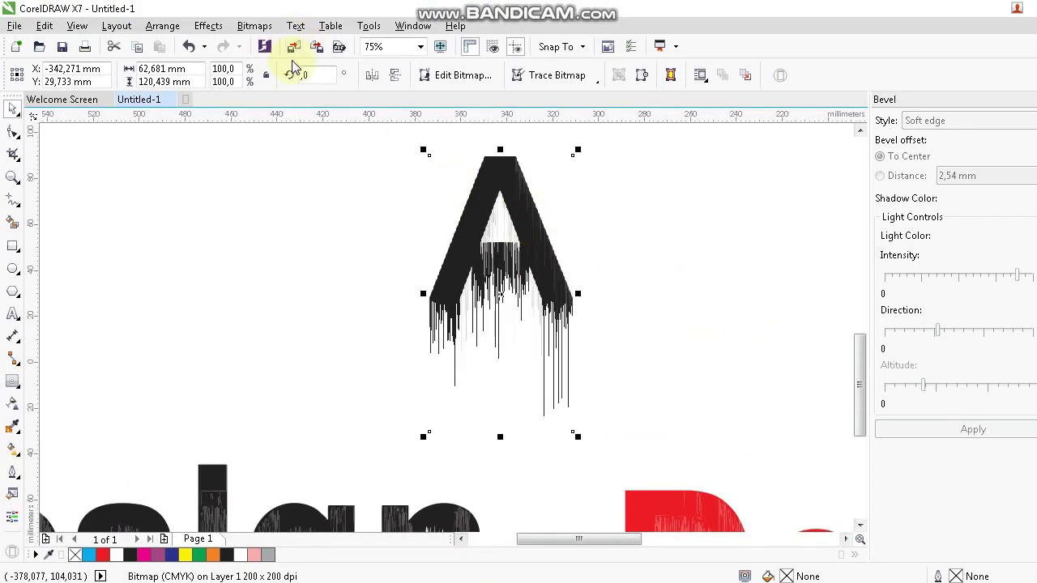
click(254, 25)
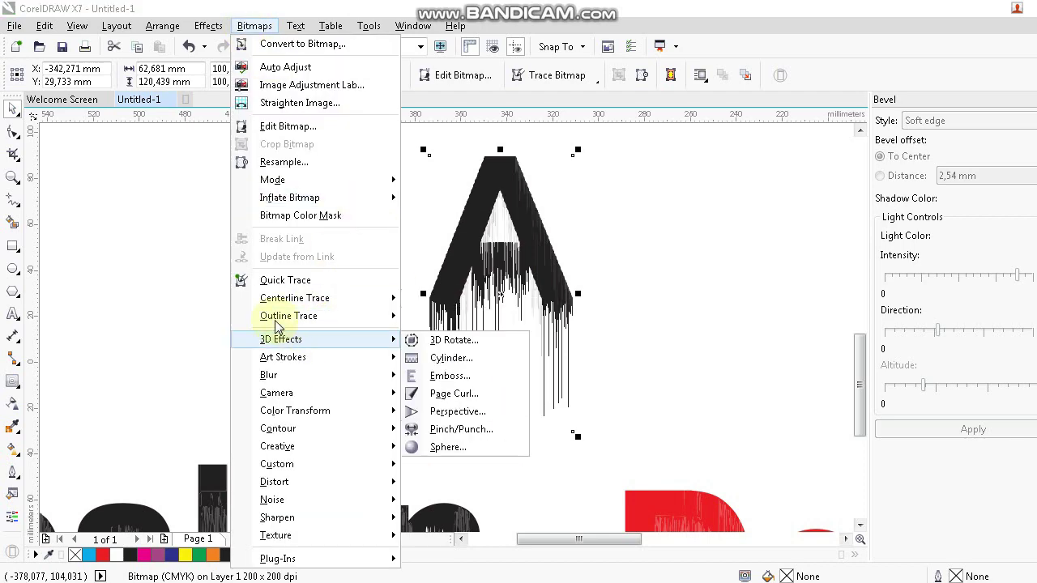
mouse_move(324, 317)
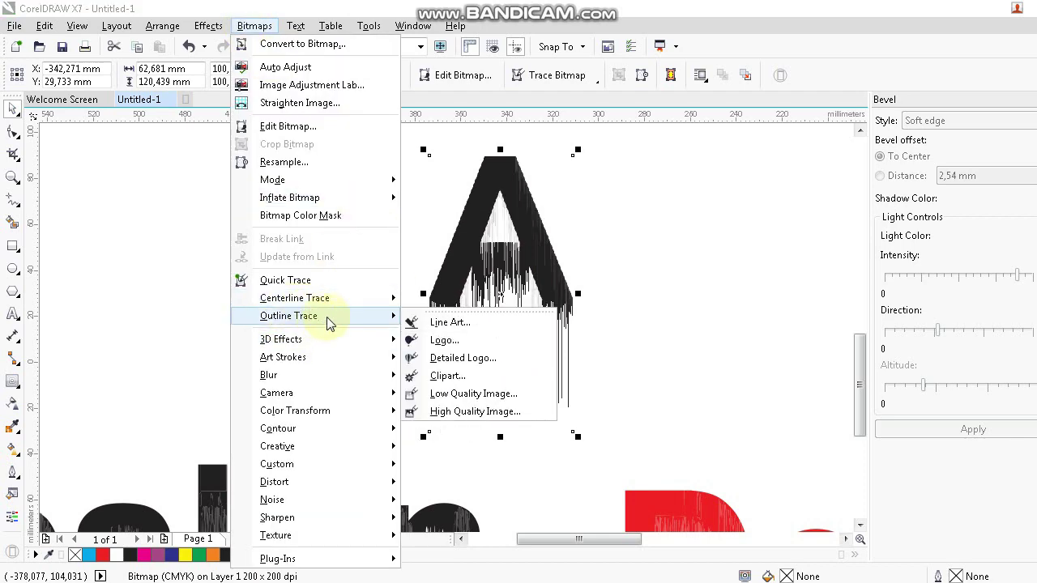
click(438, 410)
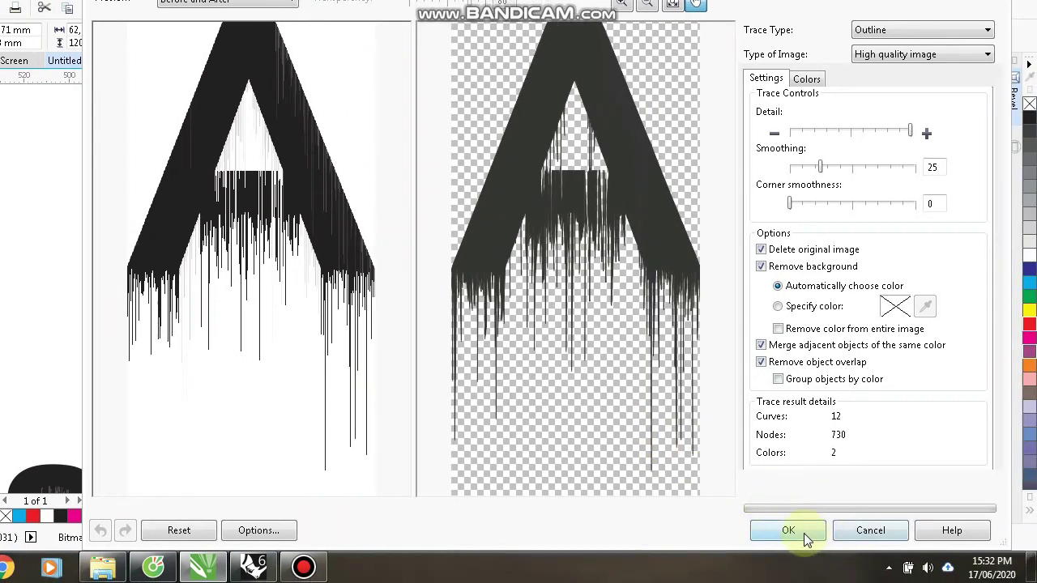
click(802, 531)
Move the traced "A" group to the left and fill it with red
scroll(640, 304, down, 1)
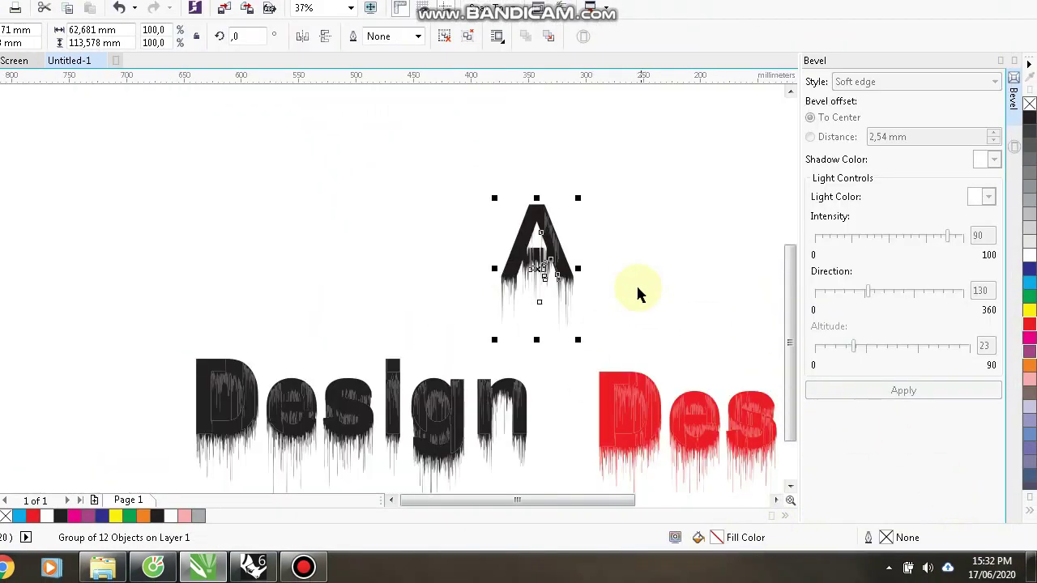
drag(531, 272, 393, 275)
scroll(393, 276, up, 2)
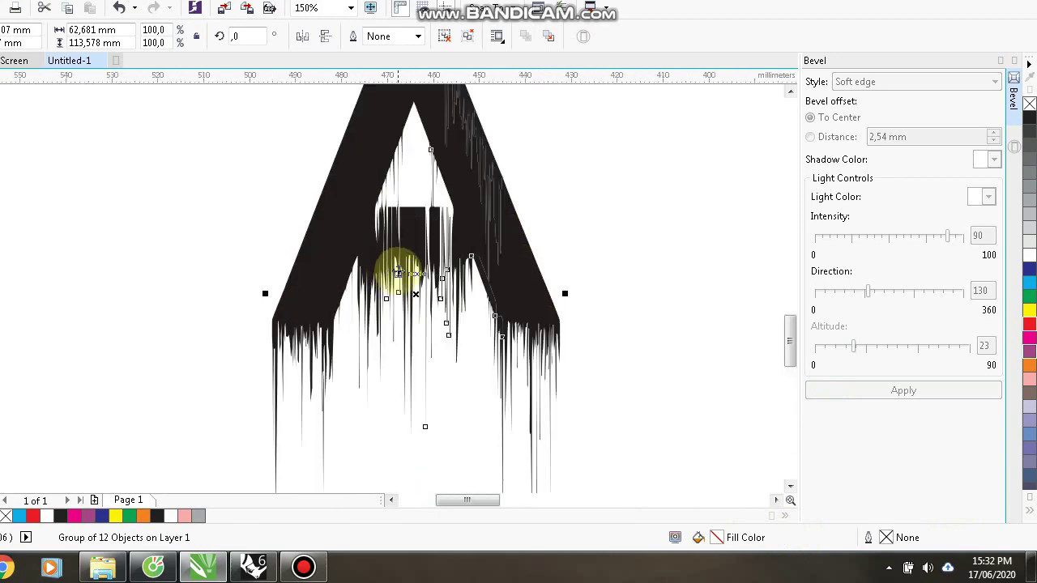
click(1029, 324)
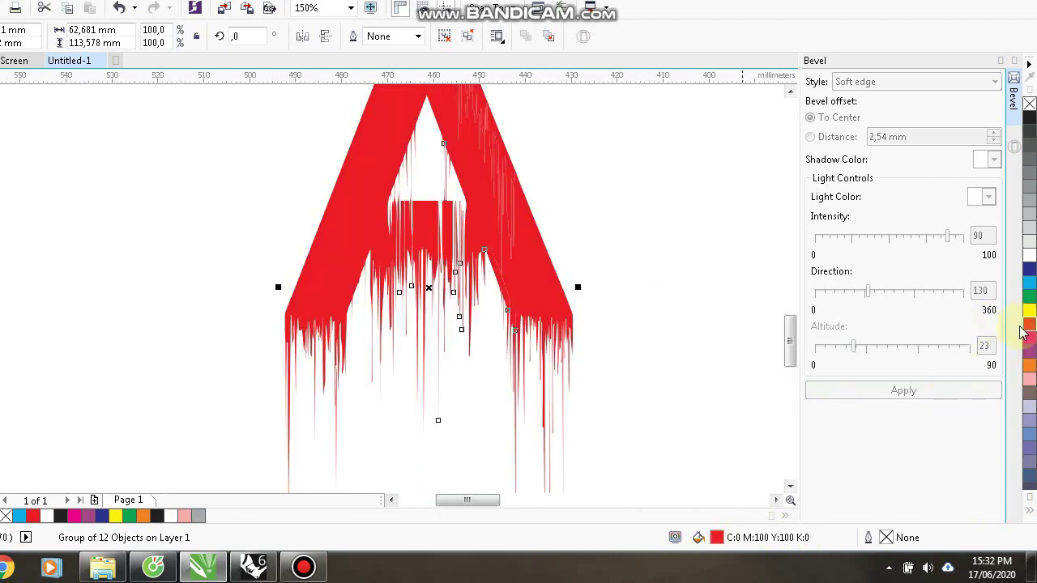
Try green, red, pink and violet palette fills on the traced "A" group
drag(1028, 310, 490, 209)
scroll(446, 235, down, 5)
scroll(495, 251, up, 2)
scroll(495, 250, down, 1)
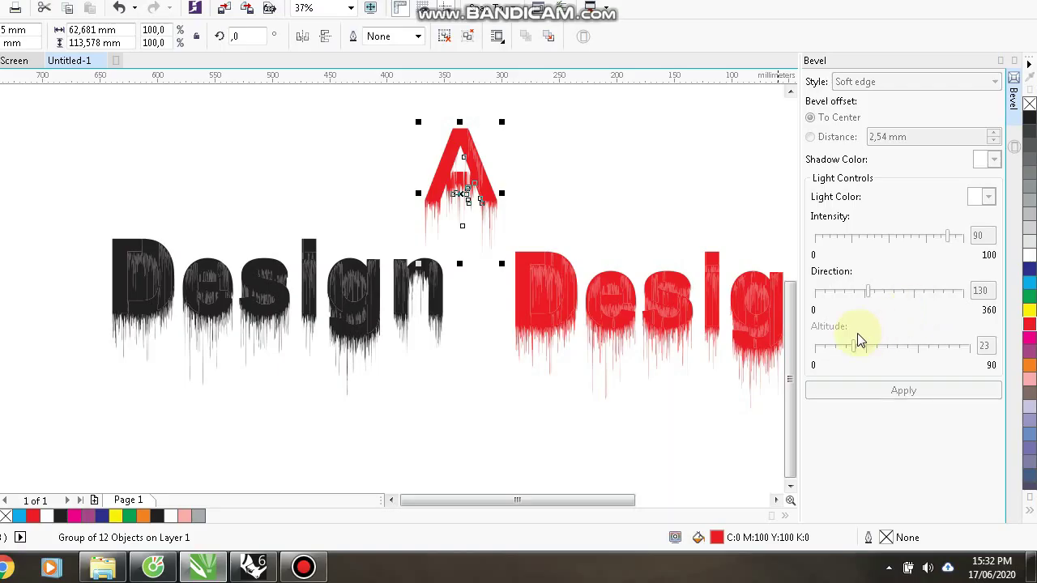
click(1028, 269)
click(1028, 281)
click(1030, 298)
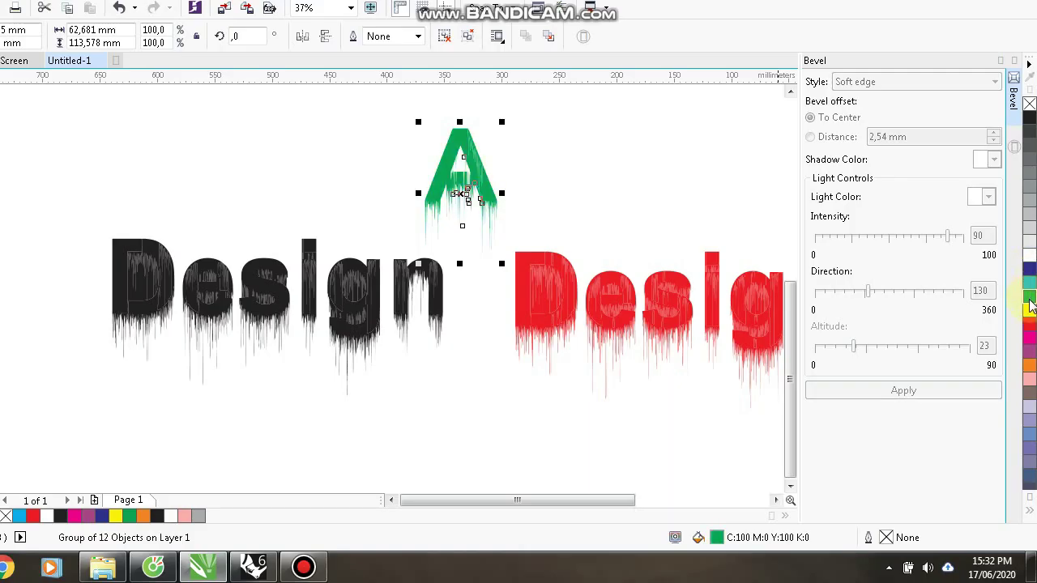
click(1030, 310)
click(1028, 324)
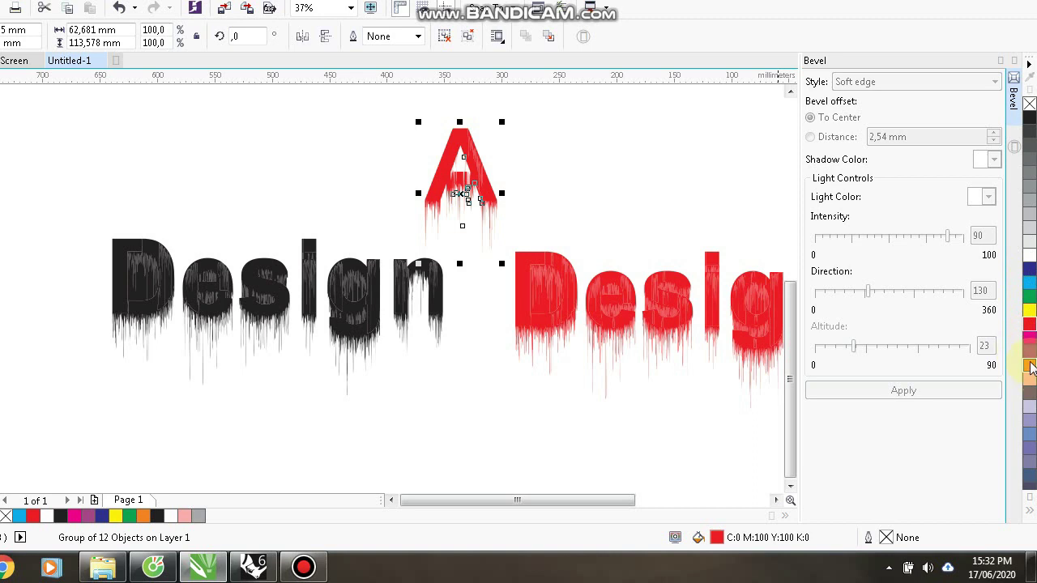
click(1030, 349)
click(1029, 364)
click(1029, 379)
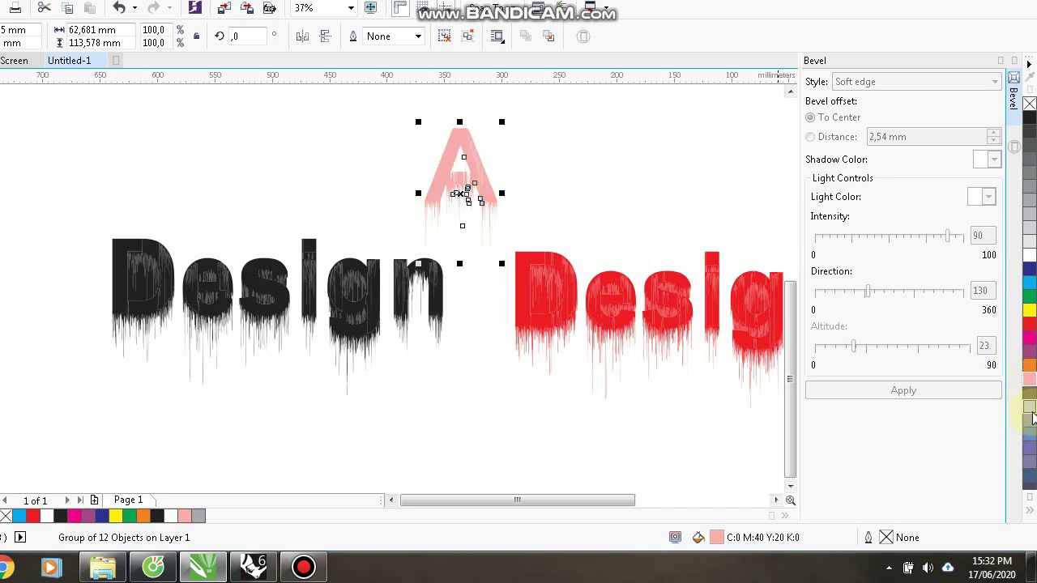
click(1030, 444)
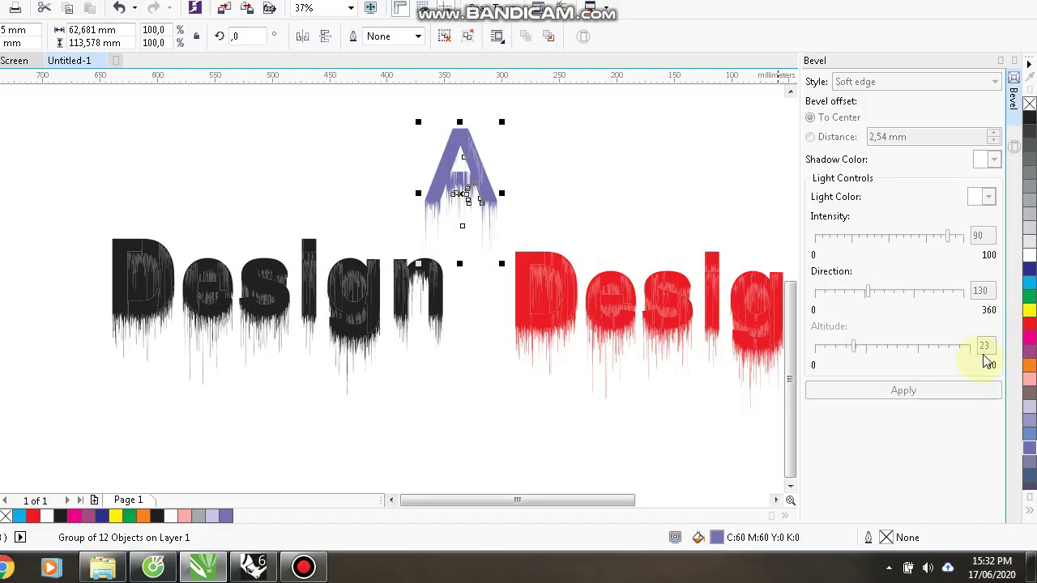
Fill the traced "A" group with green
click(1029, 296)
scroll(502, 162, up, 5)
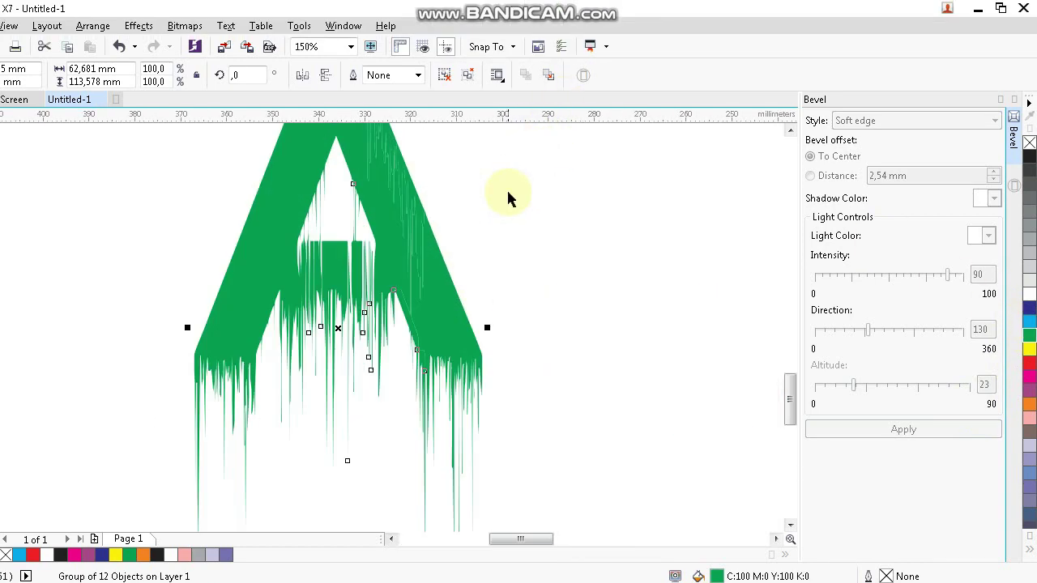
drag(532, 359, 161, 126)
click(200, 144)
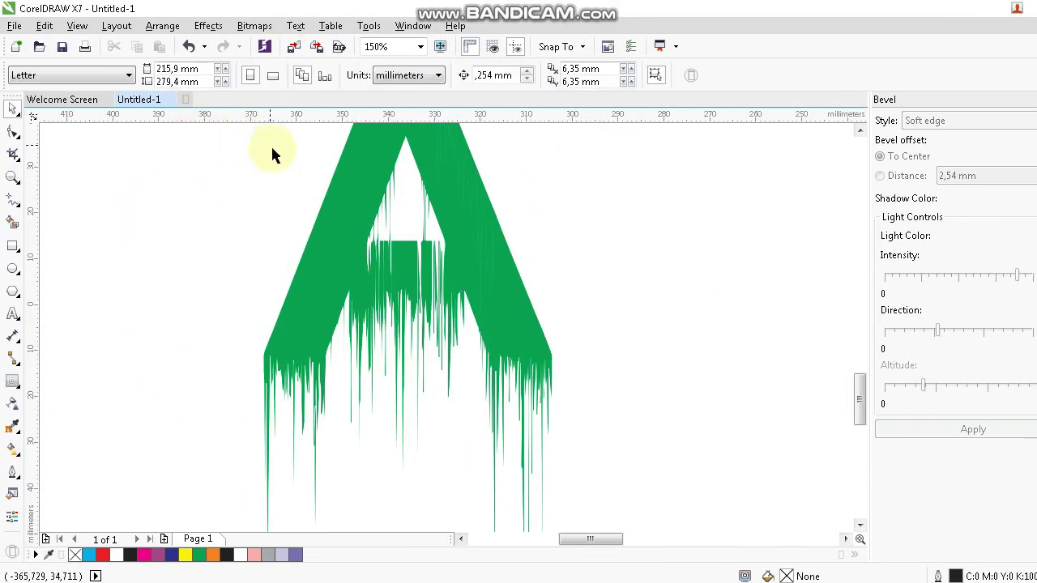
drag(392, 344, 384, 352)
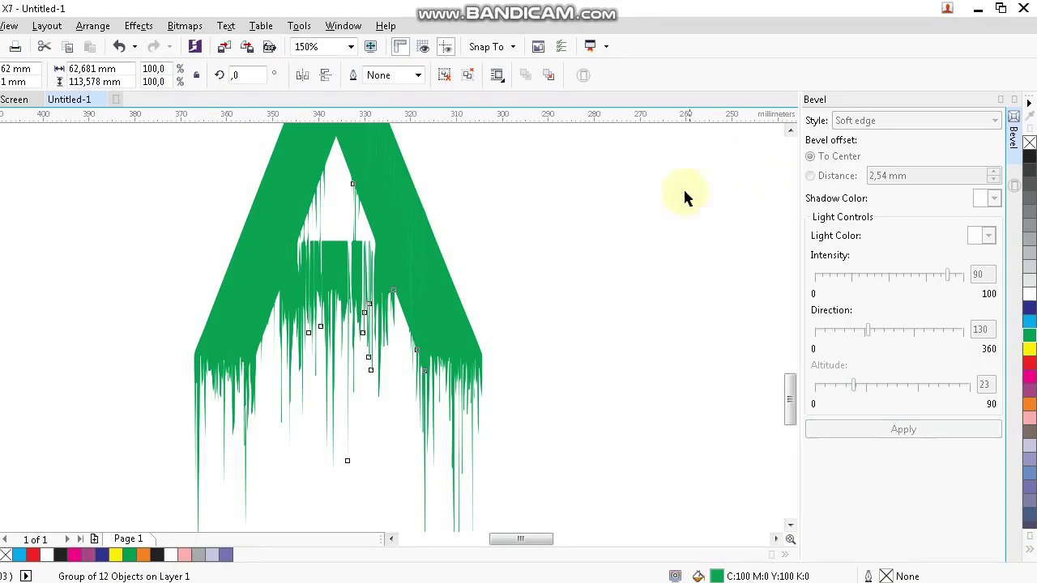
Duplicate the dripping "A" up and to the left of the original, and fill the original behind it with black
scroll(567, 229, down, 3)
scroll(572, 227, up, 3)
drag(572, 226, 527, 225)
right_click(527, 225)
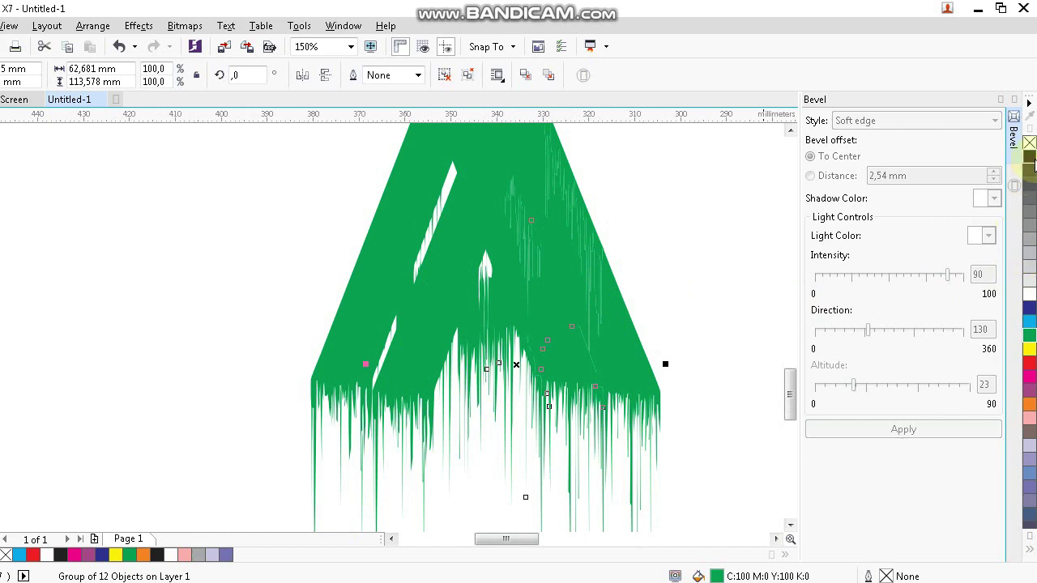
click(1028, 158)
click(791, 191)
Move the front green "A" closer to the black one and fill it with red
drag(525, 270, 590, 301)
click(752, 351)
click(625, 347)
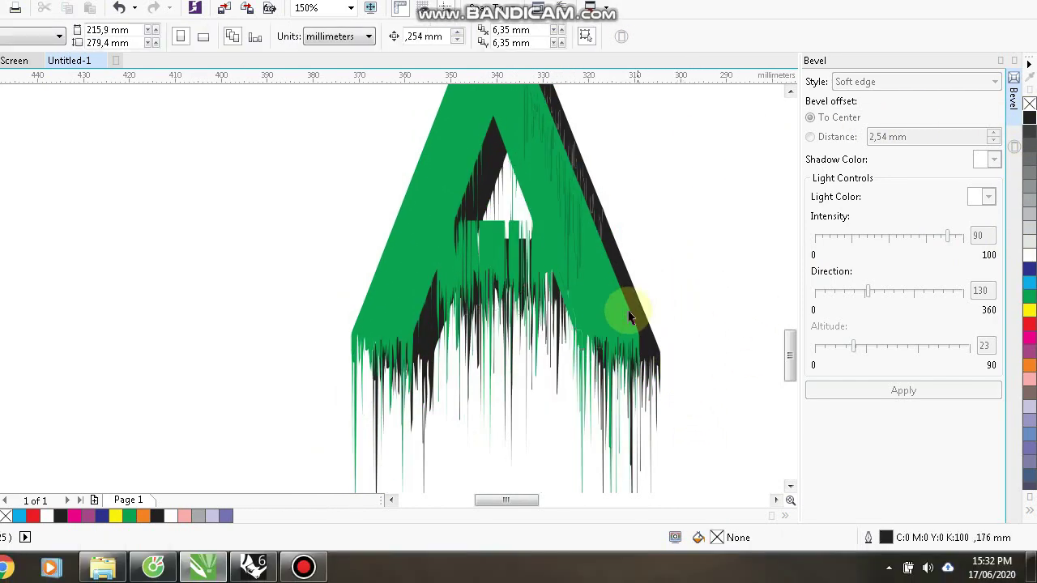
click(1029, 324)
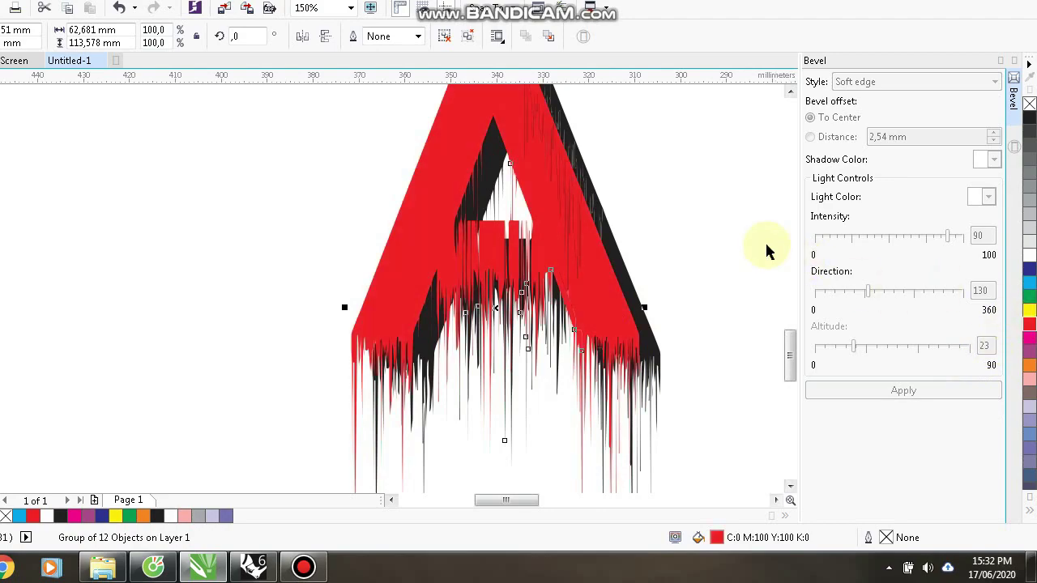
click(703, 215)
Shift the red "A" slightly to the right so less of the black "A" shows behind it
scroll(618, 328, up, 2)
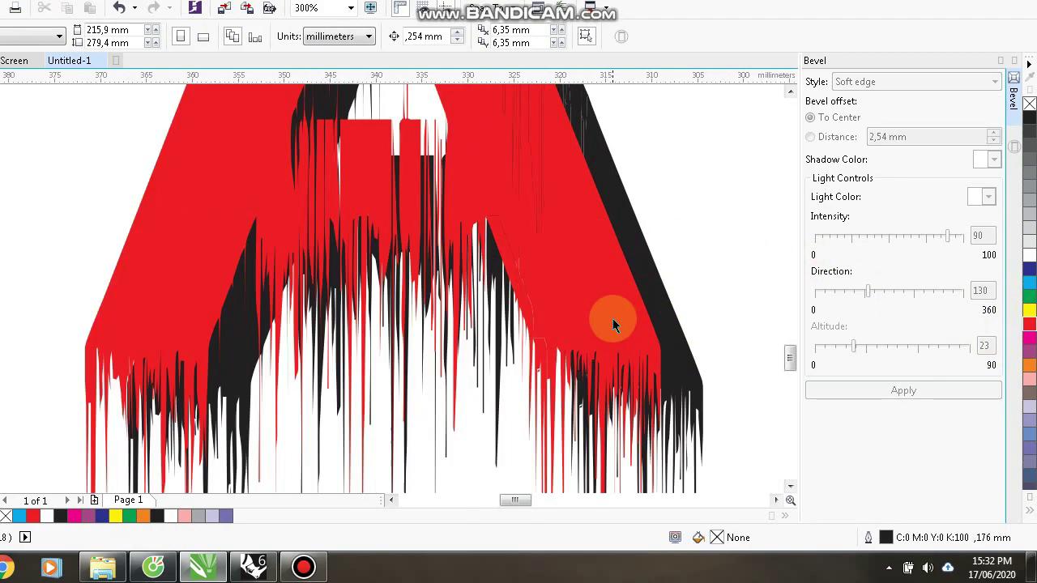
click(613, 315)
click(687, 289)
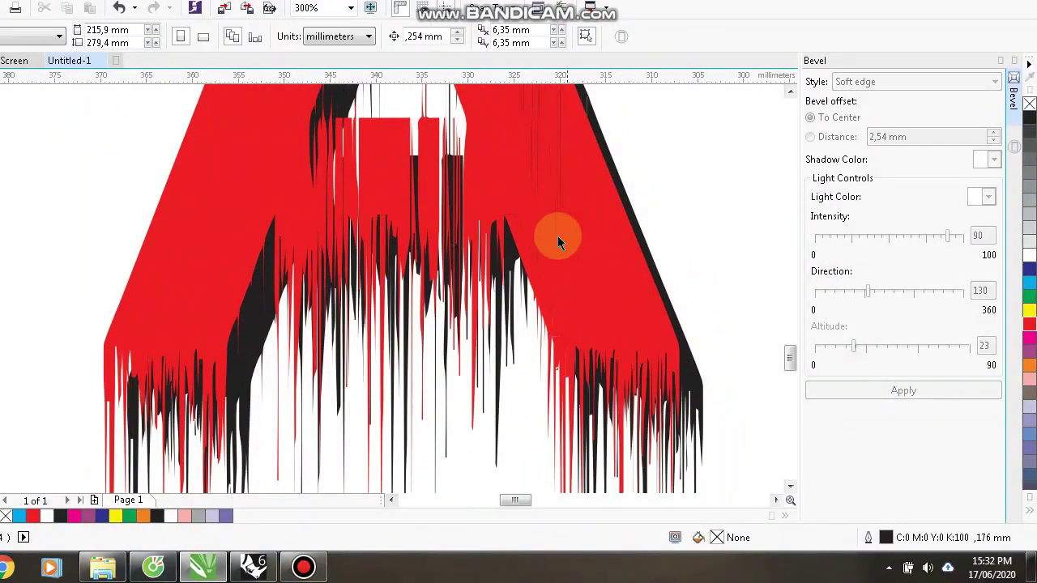
scroll(429, 231, down, 2)
scroll(527, 259, up, 2)
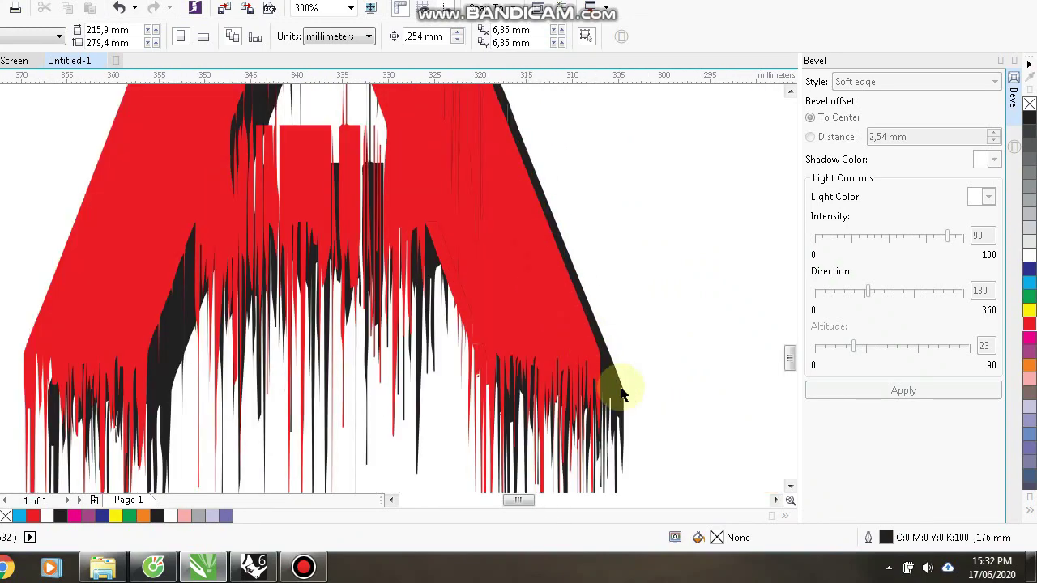
Fill the rear black "A" with orange and move the red "A" closer over it
click(621, 393)
click(1029, 310)
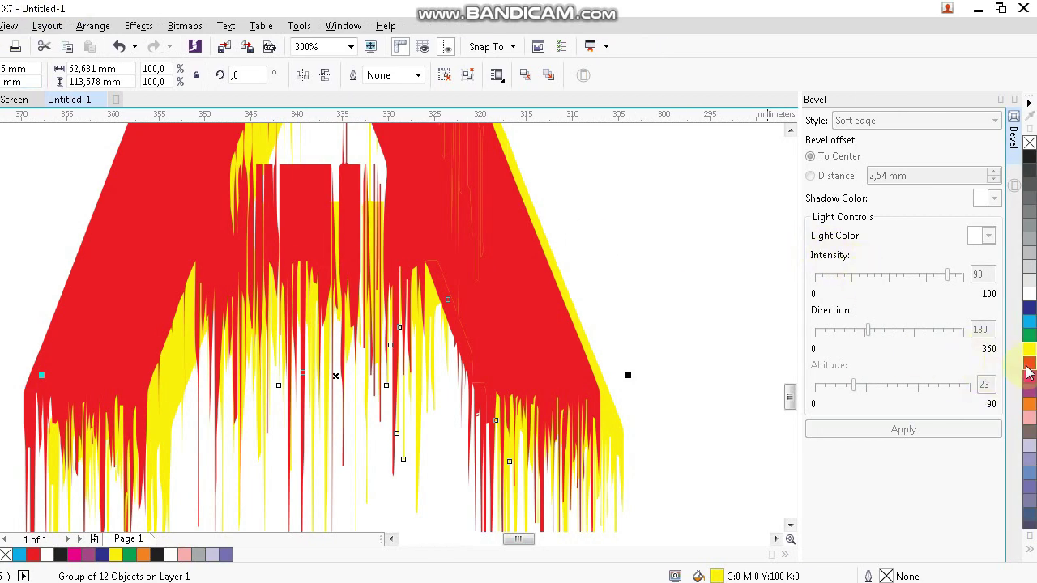
click(1026, 371)
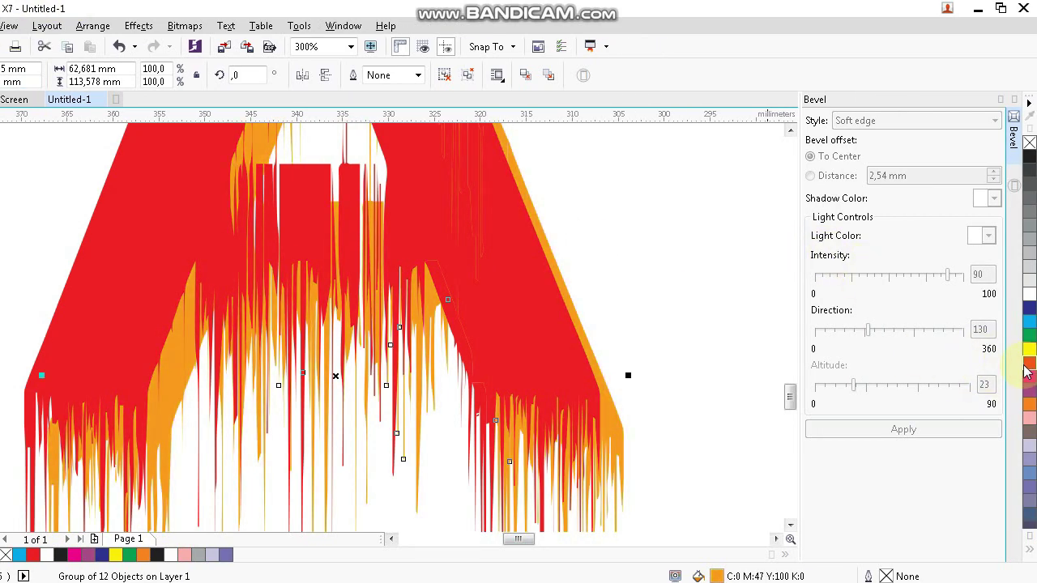
drag(530, 312, 542, 323)
click(724, 391)
Duplicate the orange "A" slightly up and to the left, and fill the rearmost "A" with yellow
scroll(551, 359, up, 2)
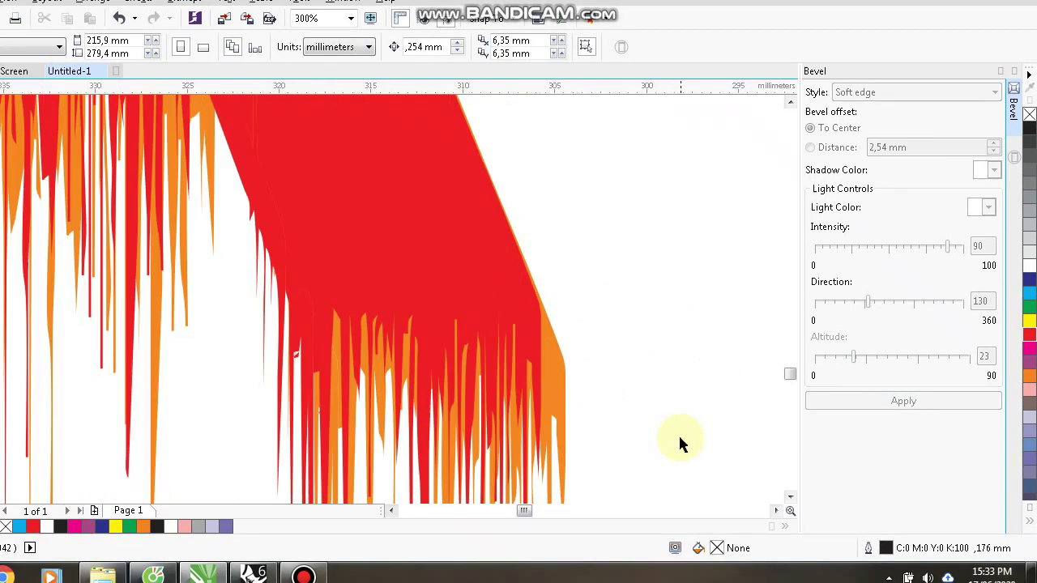
click(564, 406)
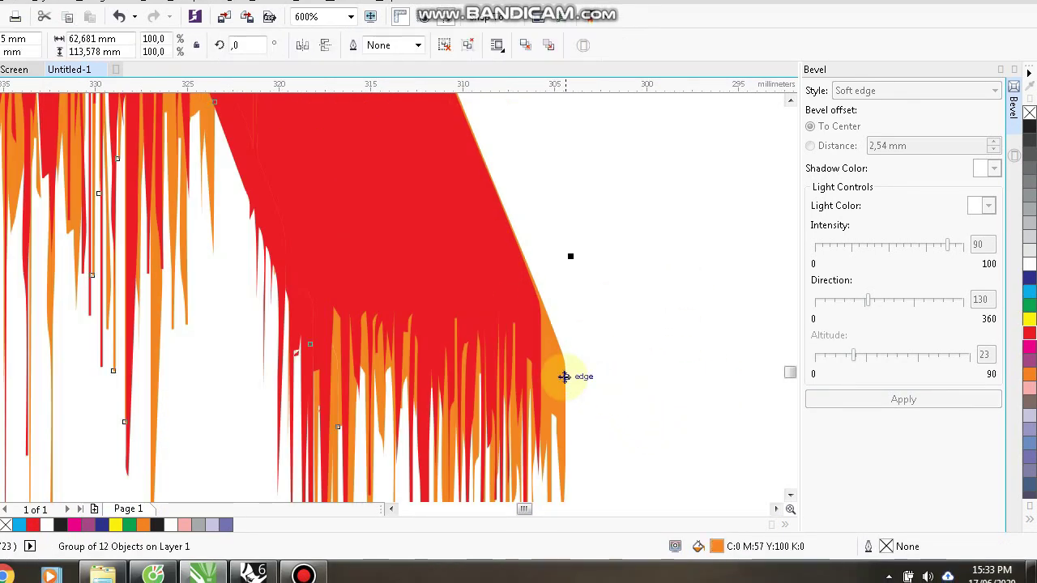
drag(563, 375, 554, 370)
key(ctrl+z)
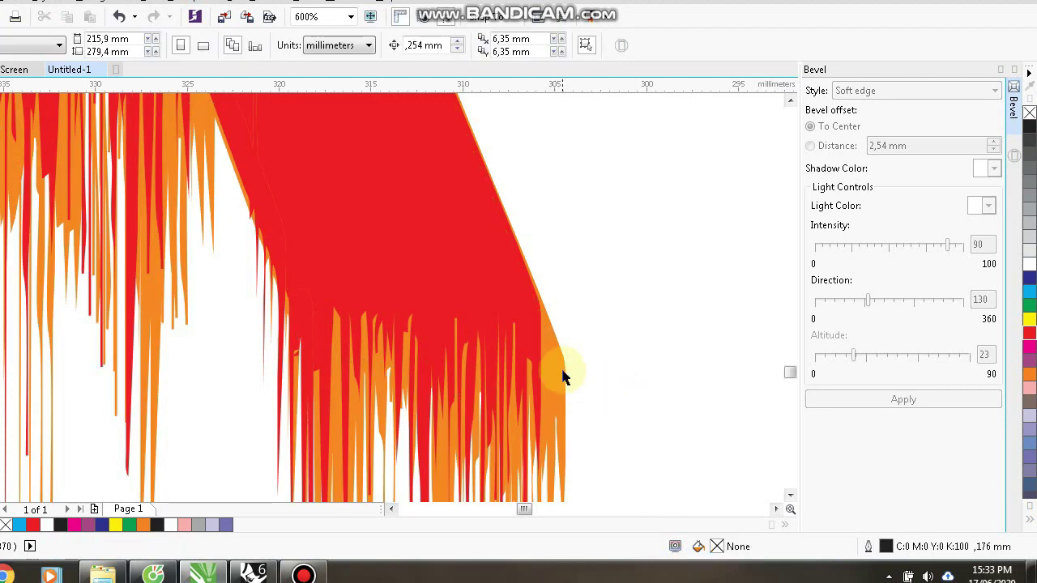
click(1029, 319)
click(607, 306)
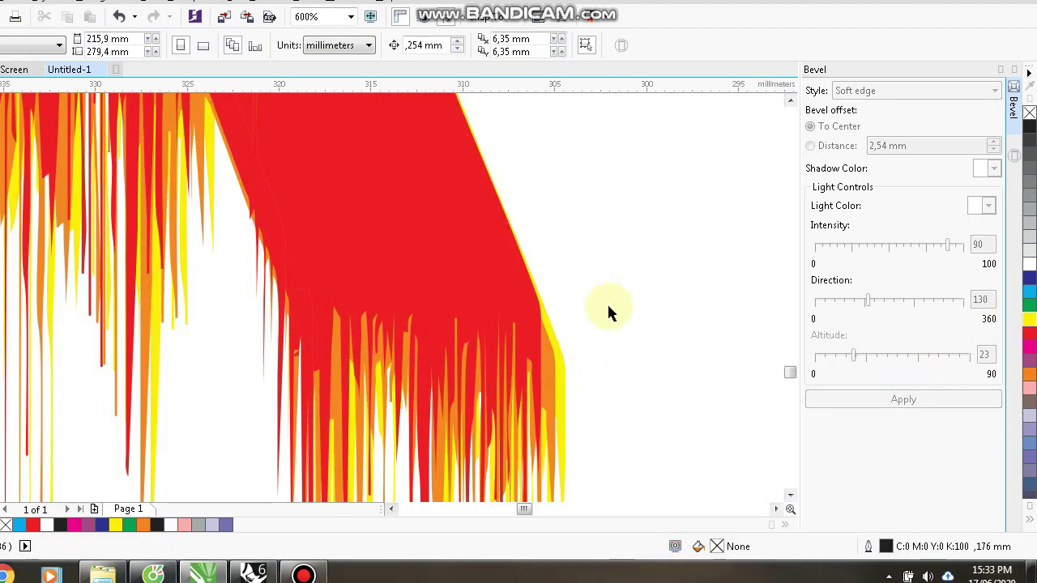
Examine the layered red, orange and yellow "A" and both dripping "Design" words, up close and as a whole
scroll(553, 332, down, 6)
scroll(554, 325, up, 2)
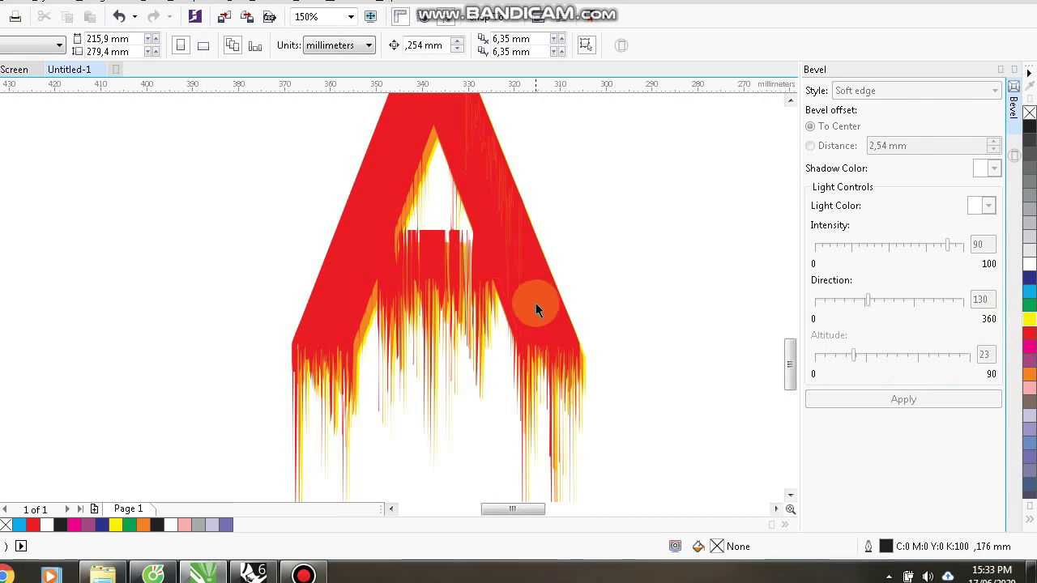
scroll(531, 296, down, 2)
drag(347, 149, 607, 438)
scroll(512, 318, up, 4)
scroll(502, 301, down, 6)
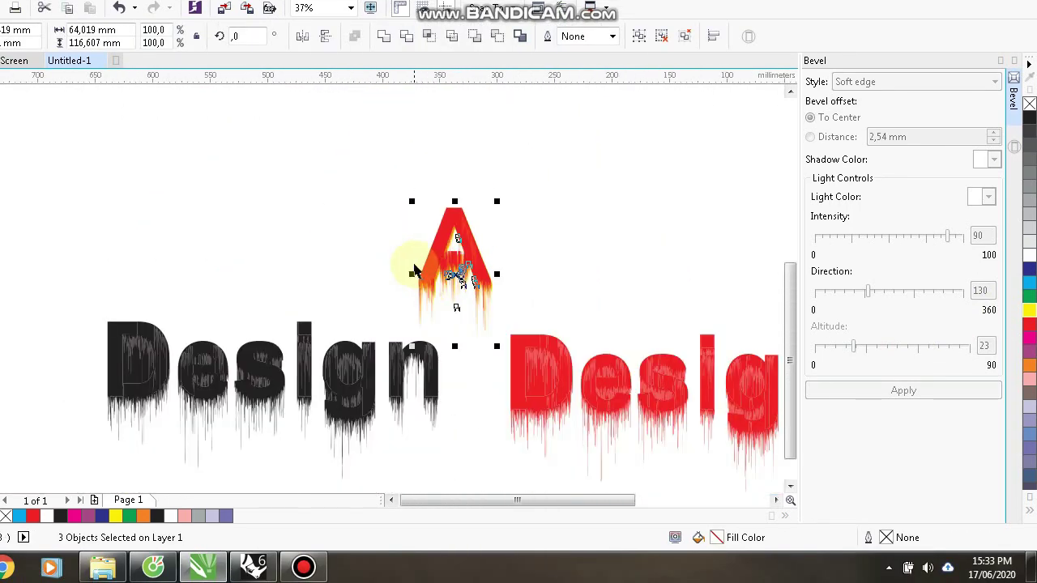
click(370, 260)
scroll(440, 296, down, 2)
scroll(462, 301, up, 4)
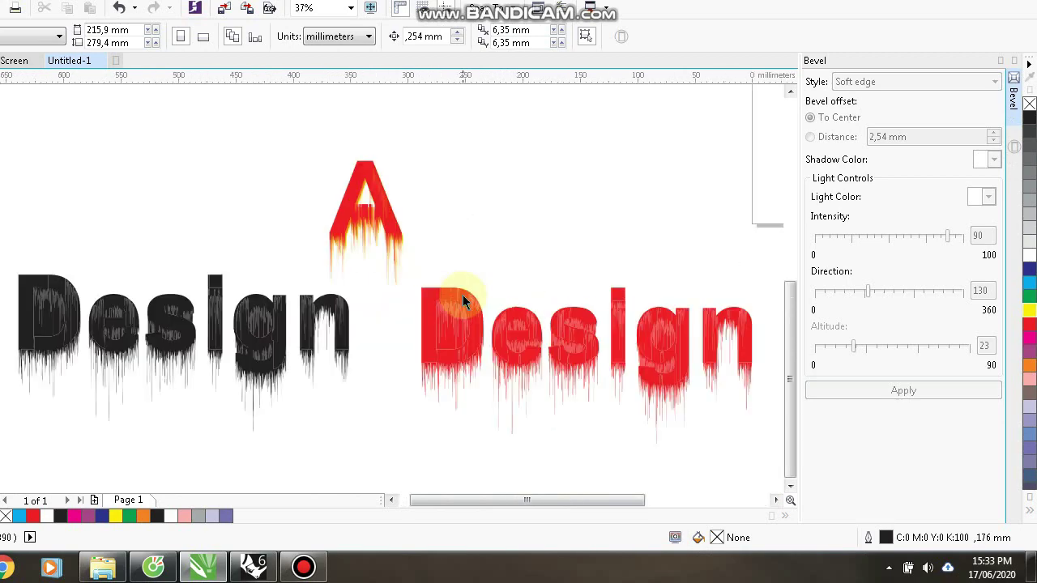
scroll(346, 279, up, 2)
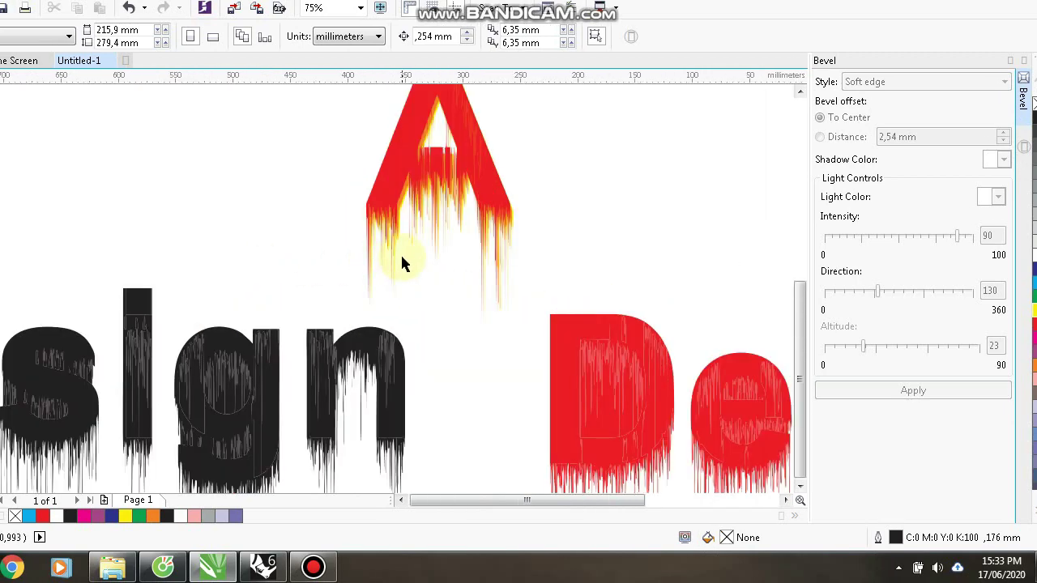
scroll(401, 263, down, 4)
scroll(430, 262, up, 1)
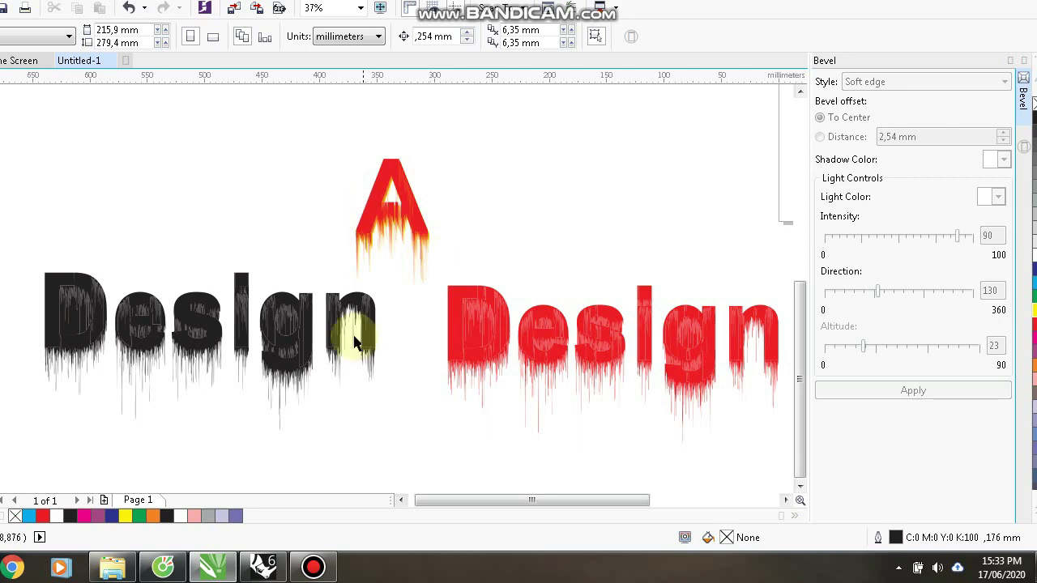
scroll(370, 267, up, 1)
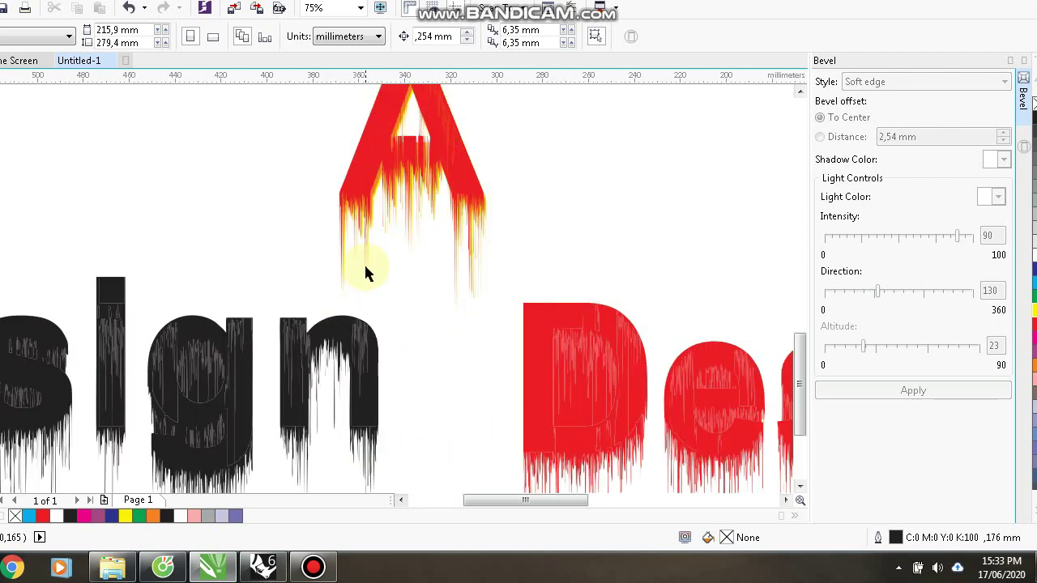
scroll(405, 235, down, 2)
scroll(470, 340, up, 2)
scroll(471, 337, up, 2)
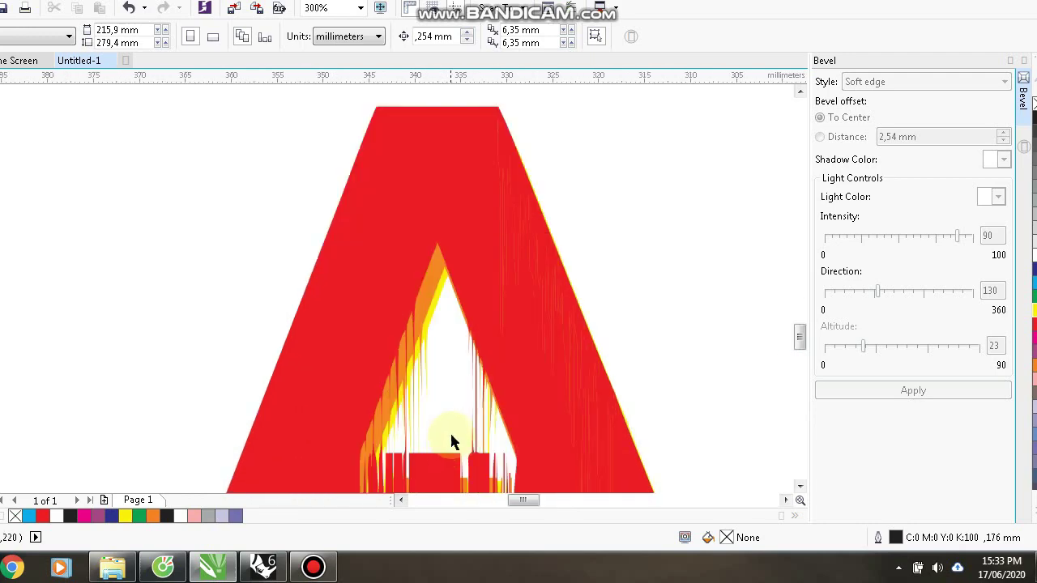
scroll(426, 201, down, 3)
scroll(496, 355, up, 2)
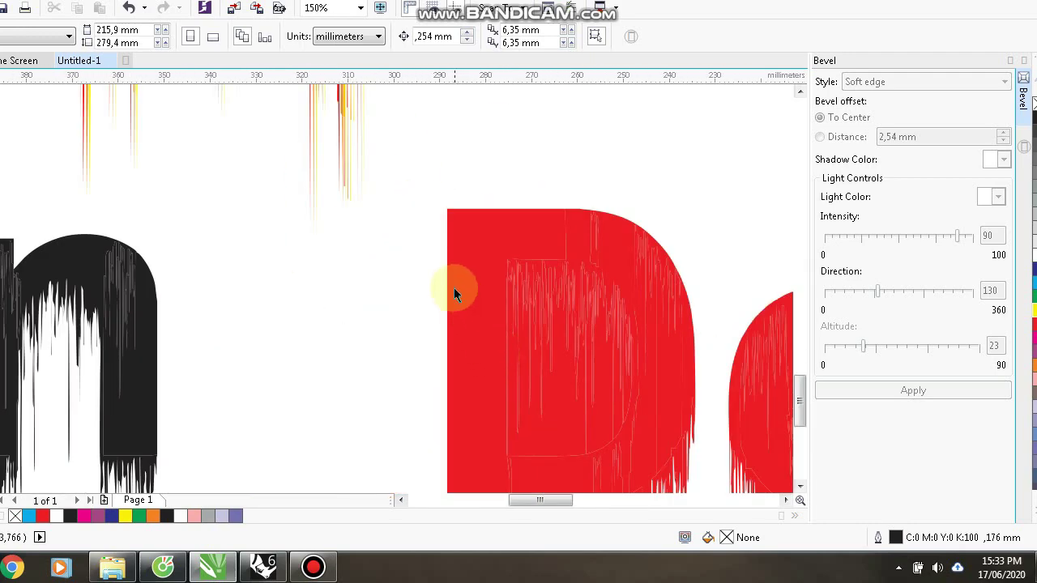
scroll(440, 273, down, 2)
scroll(399, 166, up, 3)
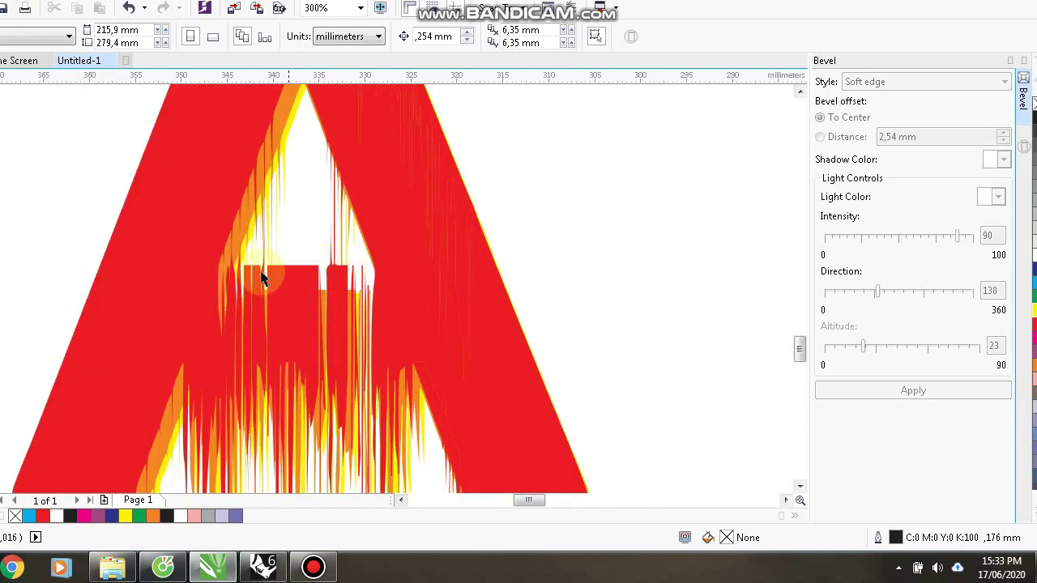
scroll(306, 288, up, 1)
scroll(399, 269, down, 4)
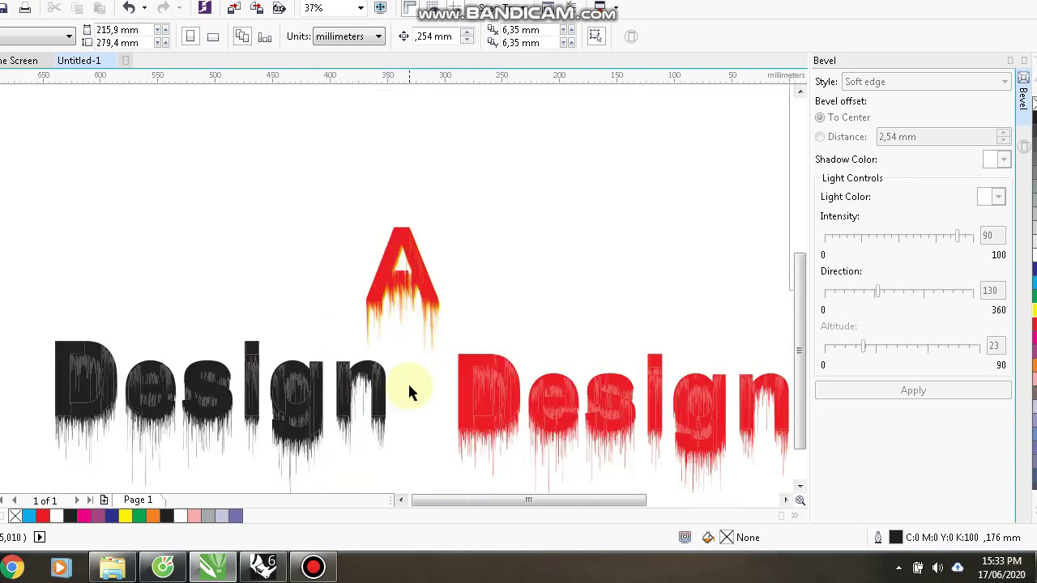
click(316, 563)
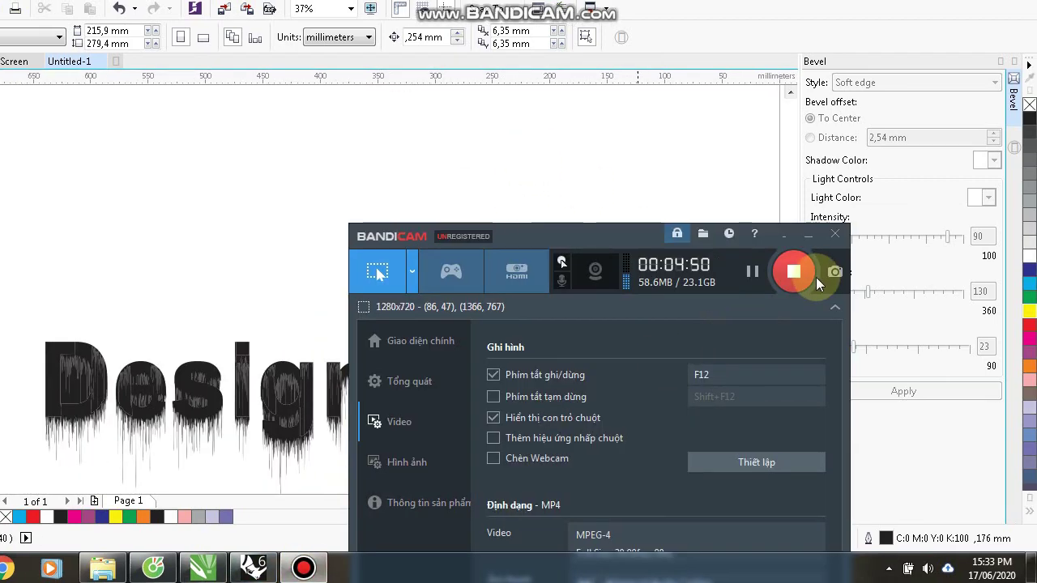